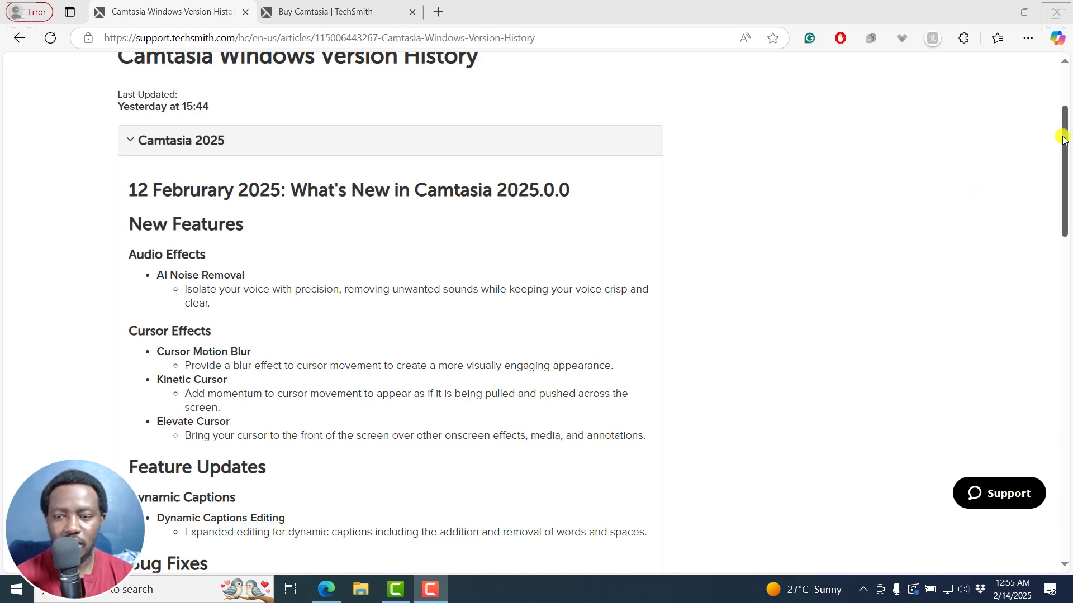
# Step: Expand the Camtasia 2024 release notes and scroll down through them
pyautogui.moveTo(1063, 137); pyautogui.dragTo(1063, 226)
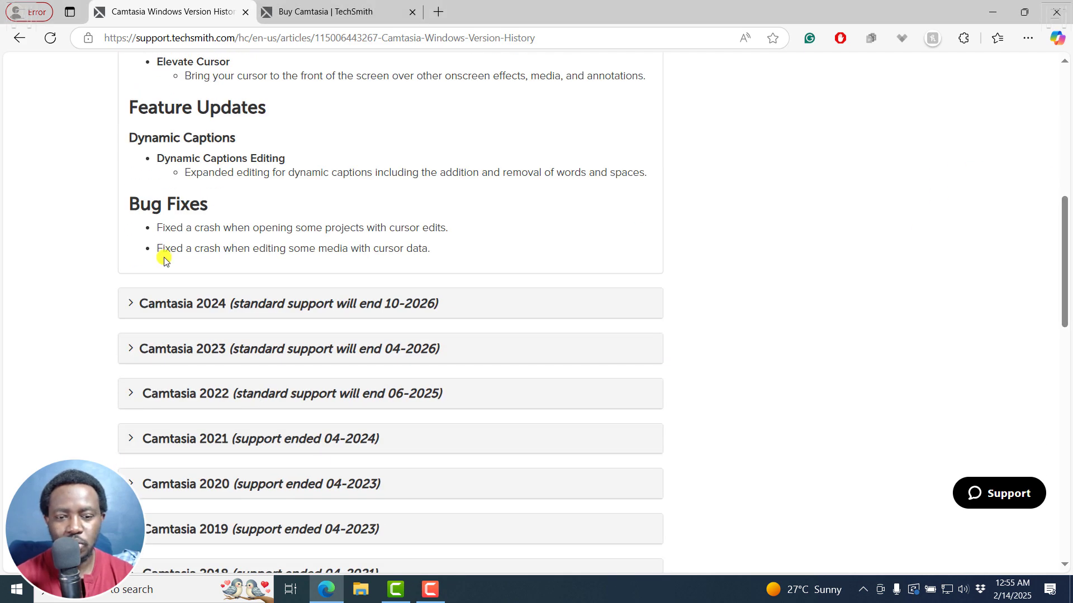
pyautogui.click(128, 305)
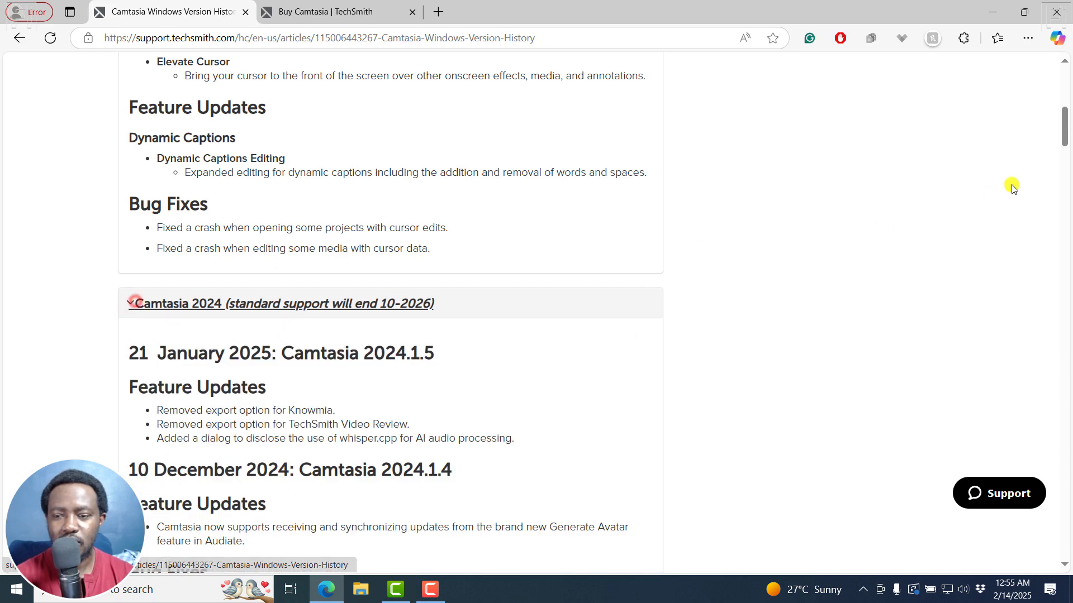
pyautogui.moveTo(1065, 128); pyautogui.dragTo(1068, 411)
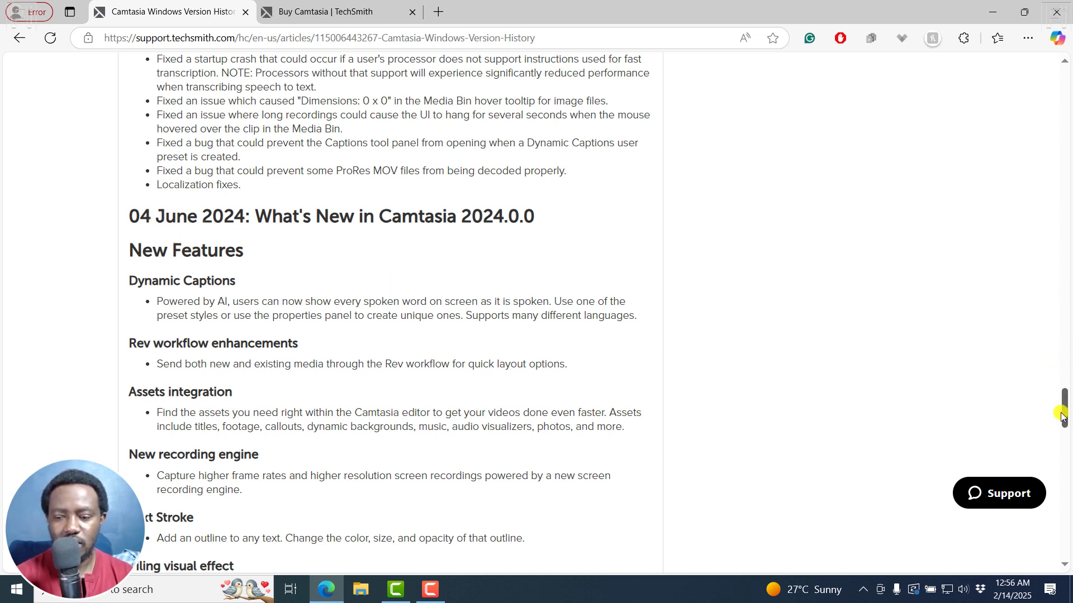
# Step: Scroll back up, check the Camtasia pricing page, and return to the version history notes
pyautogui.moveTo(1064, 413); pyautogui.dragTo(1068, 106)
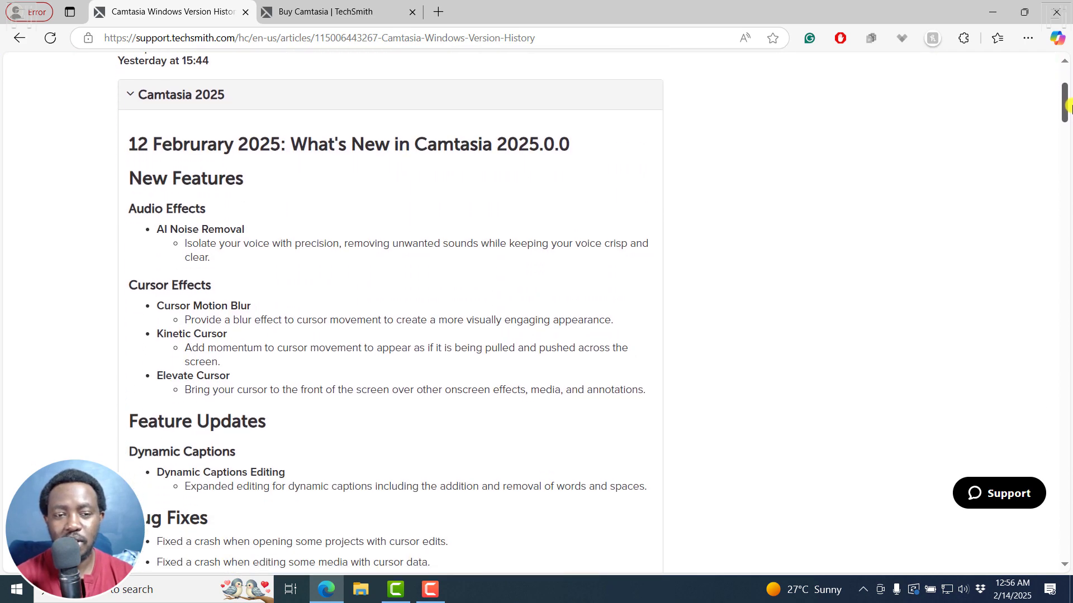
pyautogui.click(306, 7)
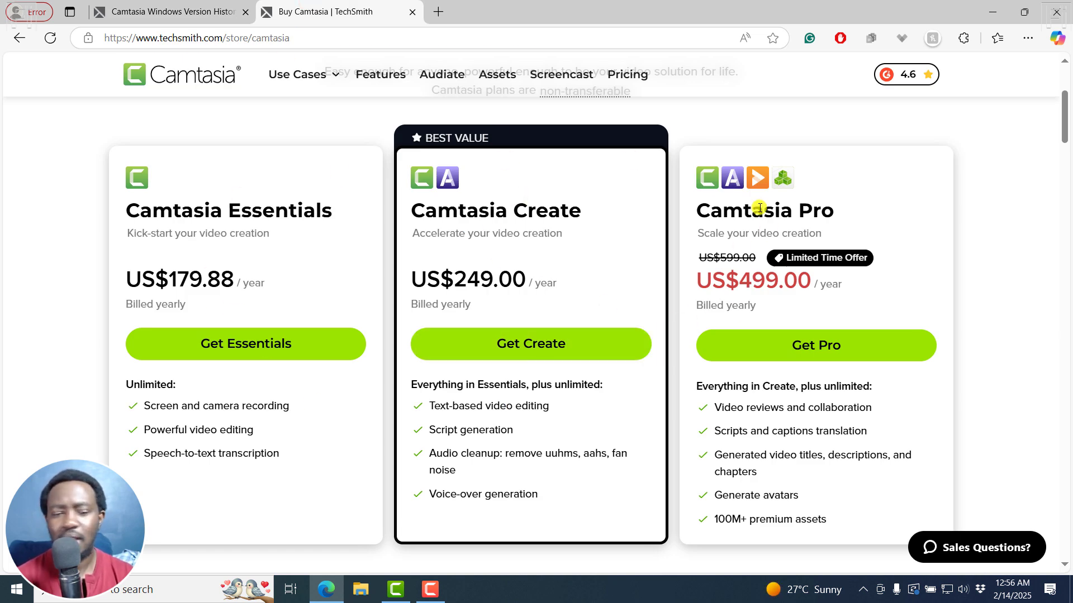
pyautogui.click(200, 6)
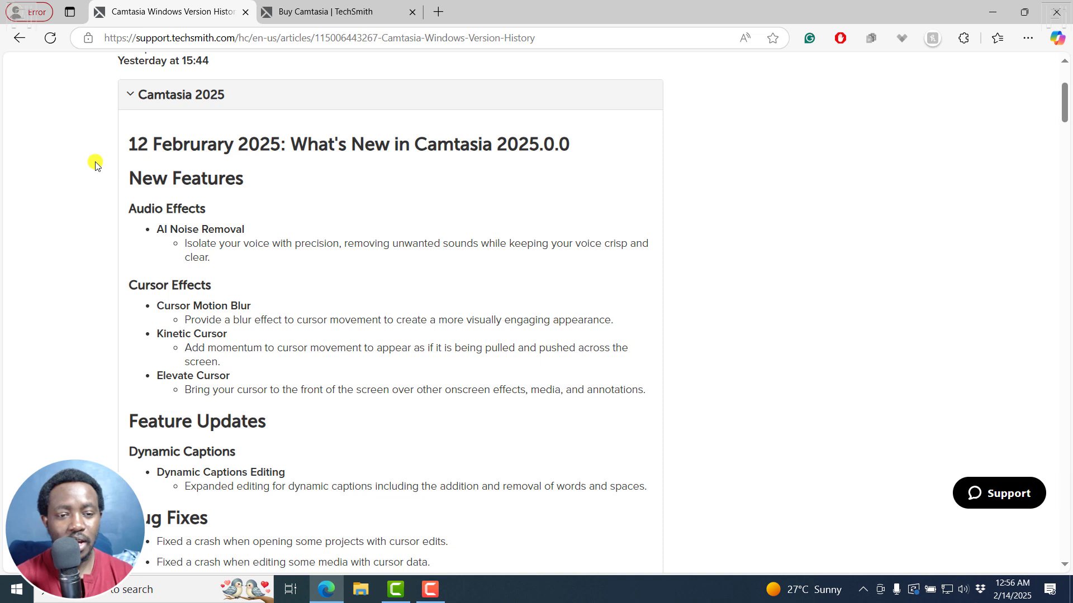
pyautogui.moveTo(127, 214); pyautogui.dragTo(232, 209)
pyautogui.click(156, 230)
pyautogui.moveTo(157, 230); pyautogui.dragTo(242, 226)
pyautogui.click(259, 232)
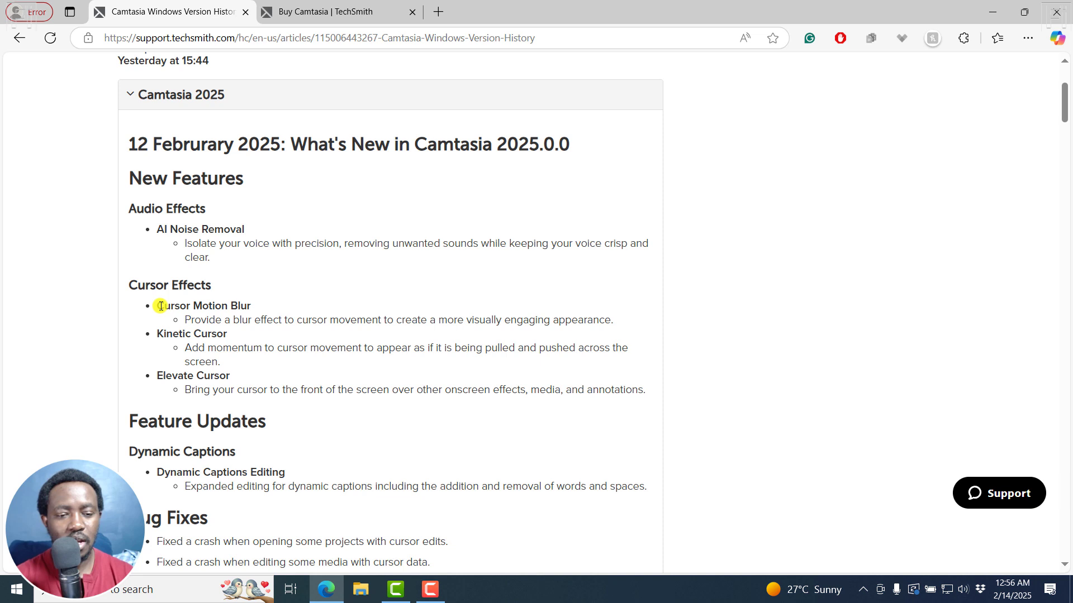
pyautogui.moveTo(165, 305); pyautogui.dragTo(239, 305)
pyautogui.click(240, 319)
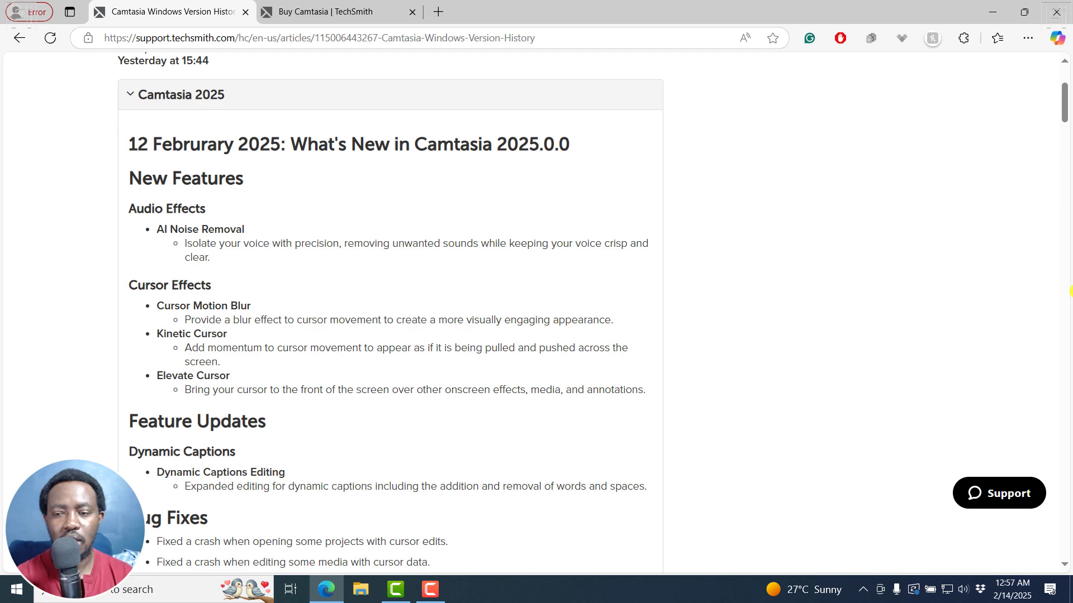
# Step: Scroll the 2025 notes, briefly highlight the New Features list, and bring Camtasia to the front
pyautogui.moveTo(1065, 99); pyautogui.dragTo(952, 151)
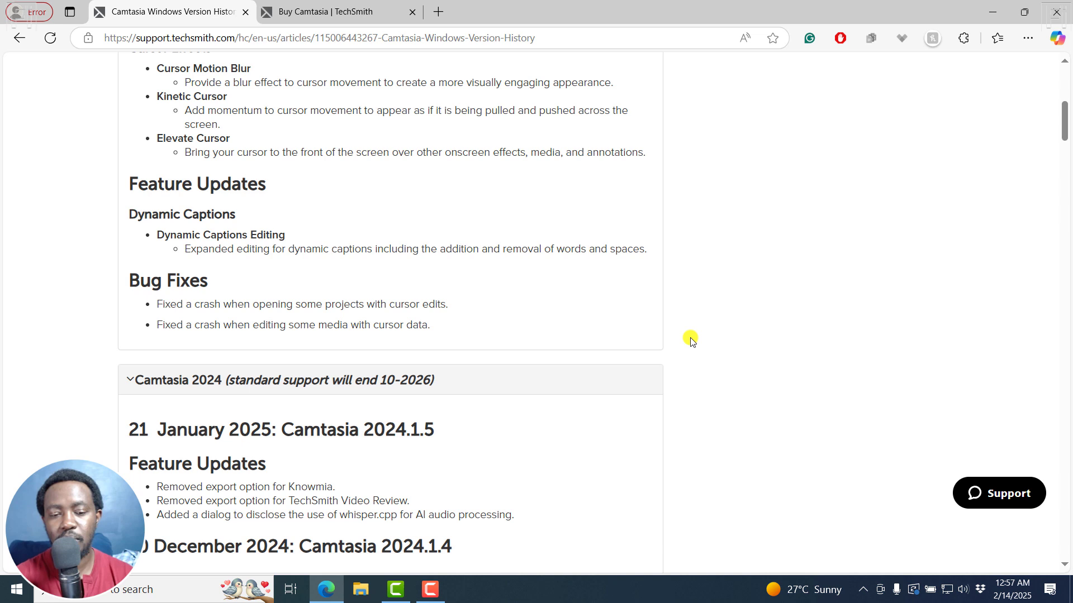
pyautogui.moveTo(1065, 127); pyautogui.dragTo(1068, 115)
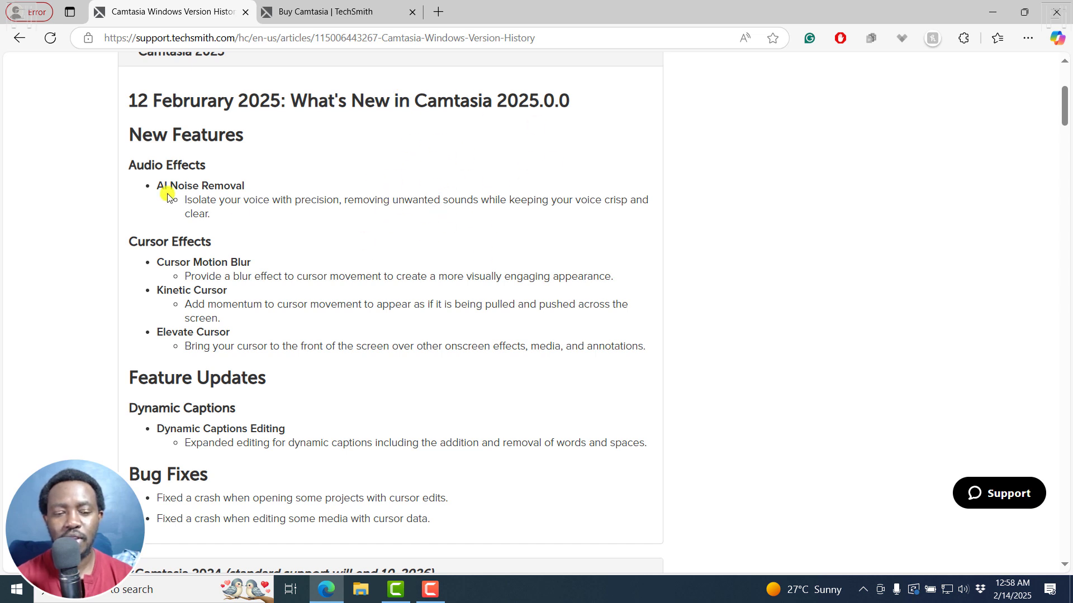
pyautogui.moveTo(118, 132); pyautogui.dragTo(403, 363)
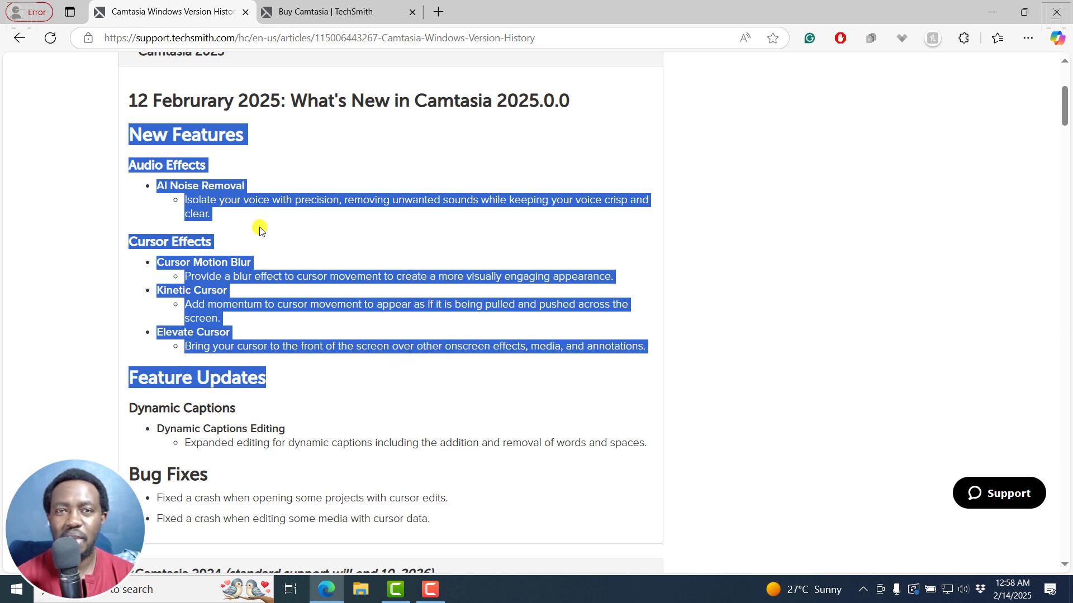
pyautogui.click(390, 160)
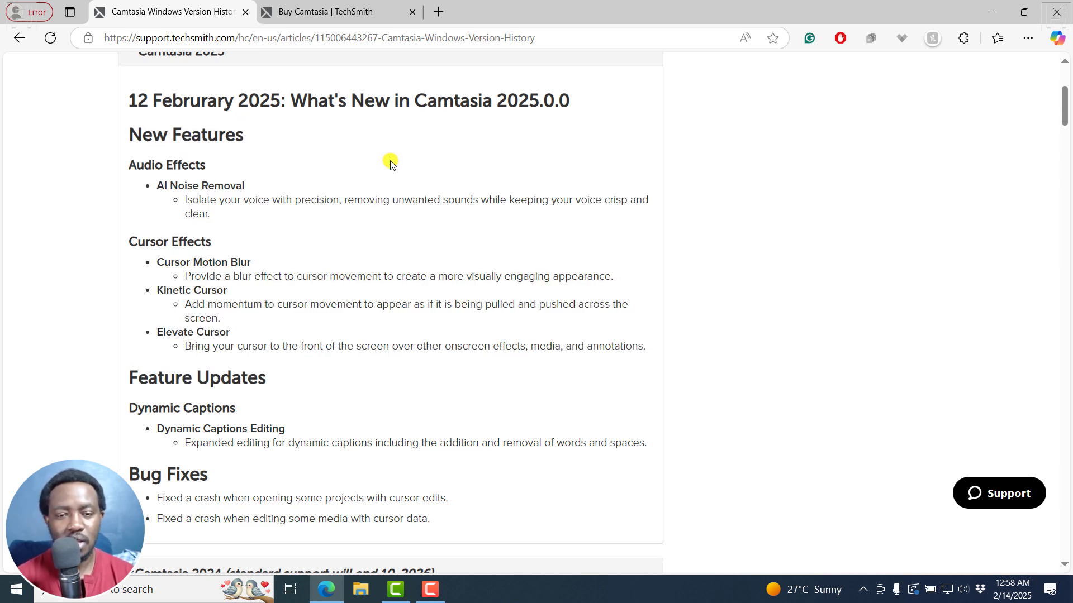
pyautogui.click(397, 588)
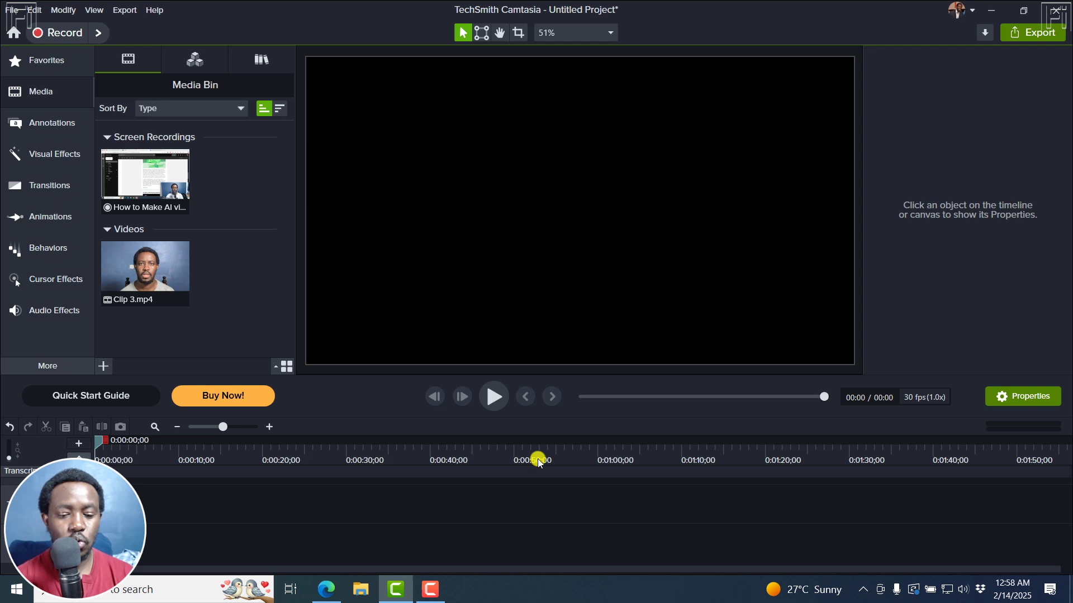
# Step: Place Clip 3.mp4 on Track 1, zoom the timeline to fit it, and show Audio Effects
pyautogui.moveTo(169, 278); pyautogui.dragTo(96, 545)
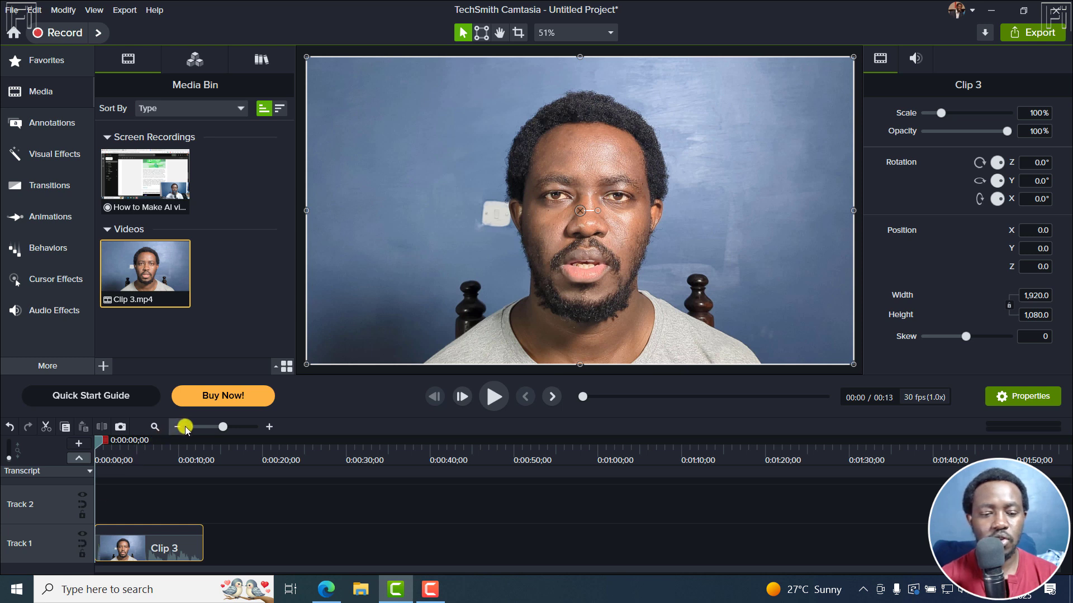
pyautogui.click(154, 427)
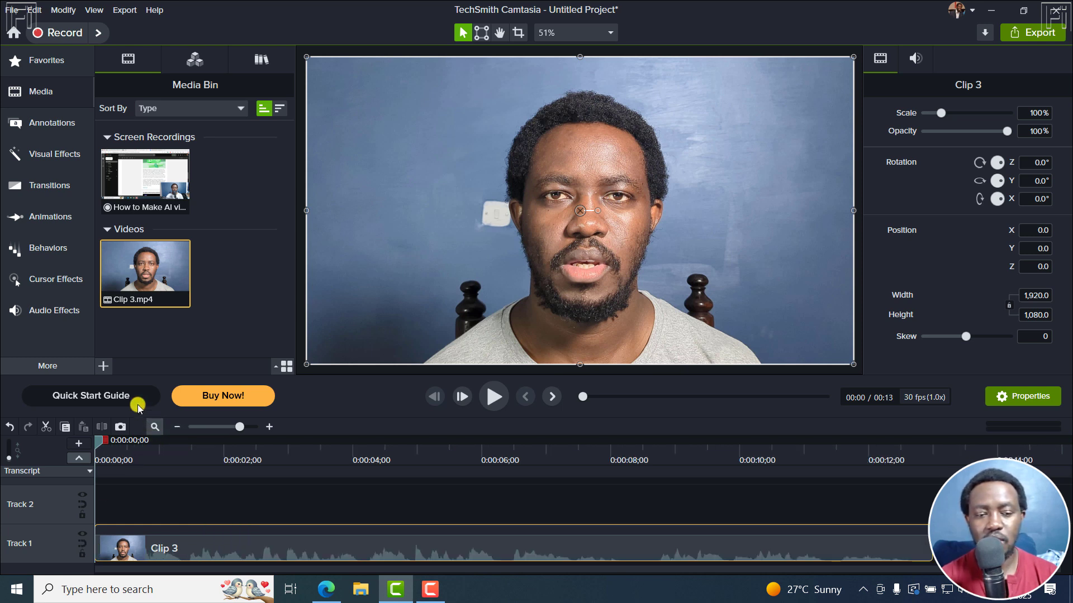
pyautogui.click(51, 310)
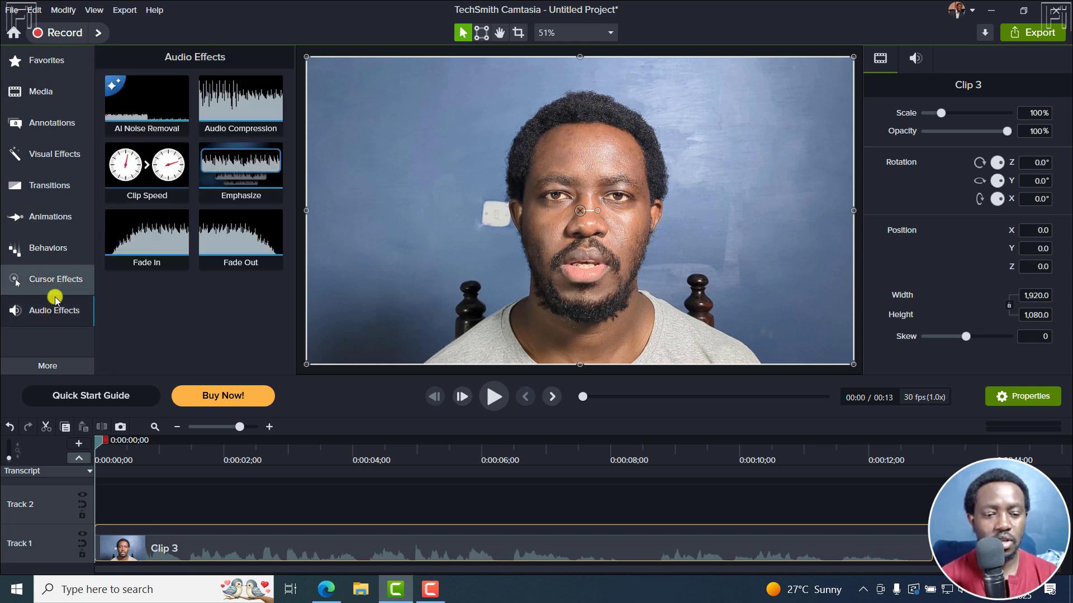
pyautogui.click(45, 311)
pyautogui.click(48, 312)
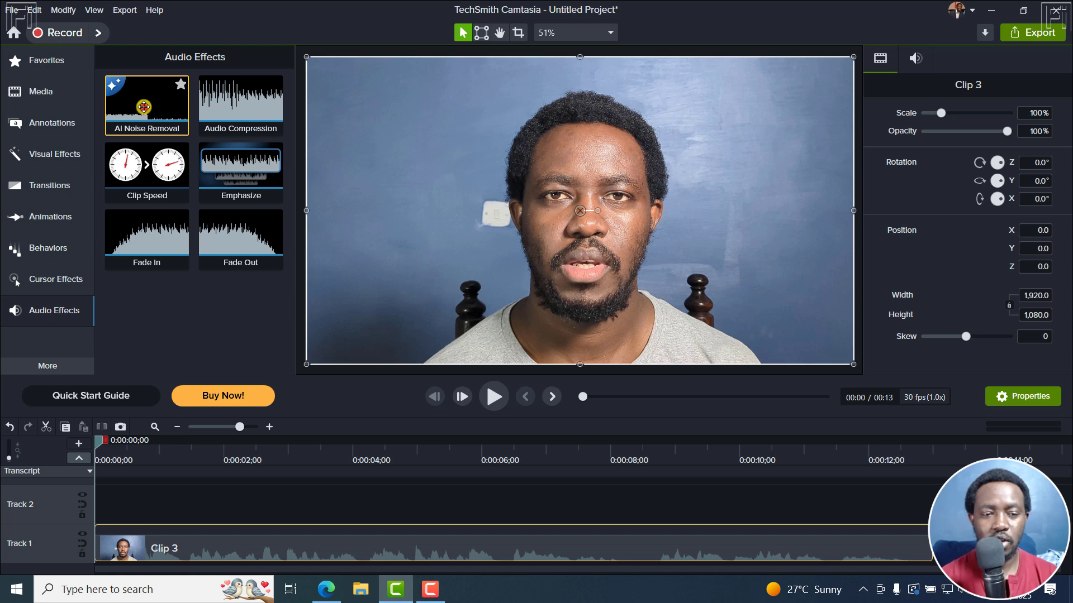
# Step: Apply AI Noise Removal to Clip 3 with Amount 80 and play the clip
pyautogui.moveTo(143, 107); pyautogui.dragTo(200, 542)
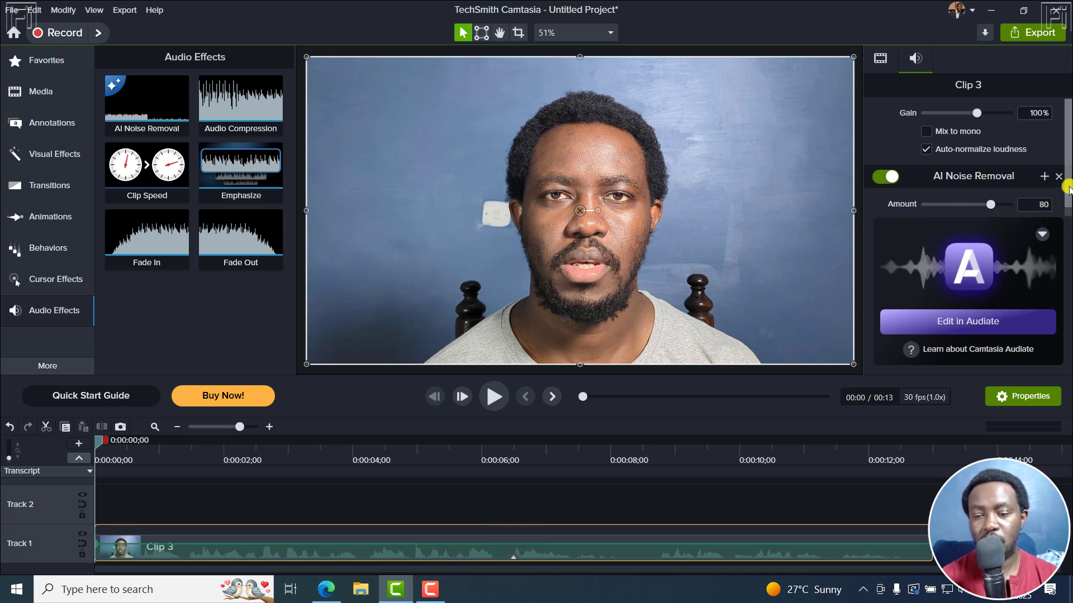
pyautogui.click(1066, 167)
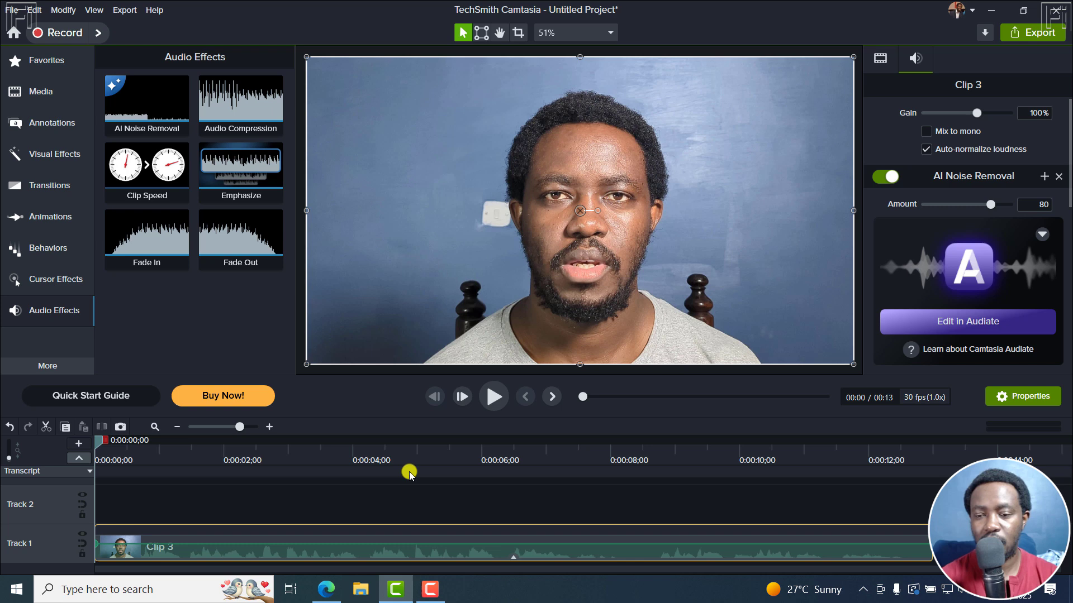
pyautogui.press('space')
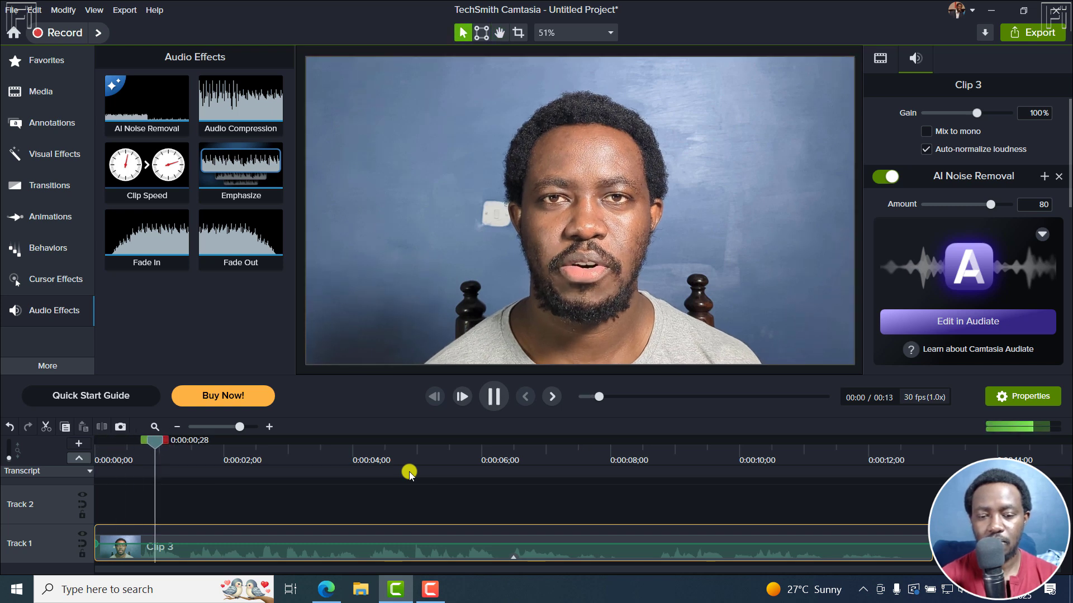
# Step: Compare playback with AI Noise Removal off and on, leaving the effect enabled
pyautogui.click(887, 177)
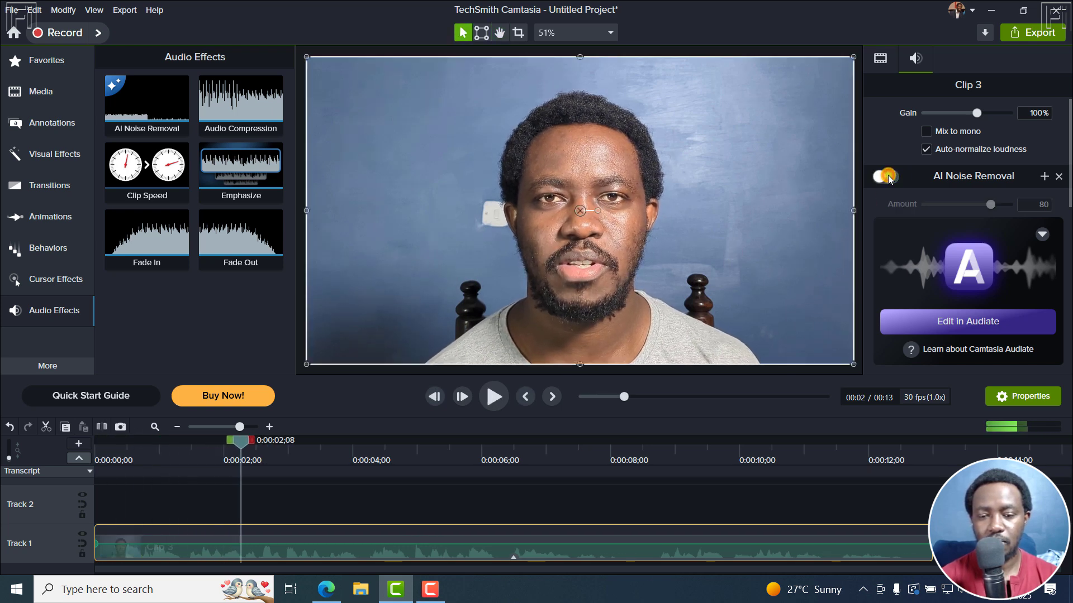
pyautogui.click(888, 176)
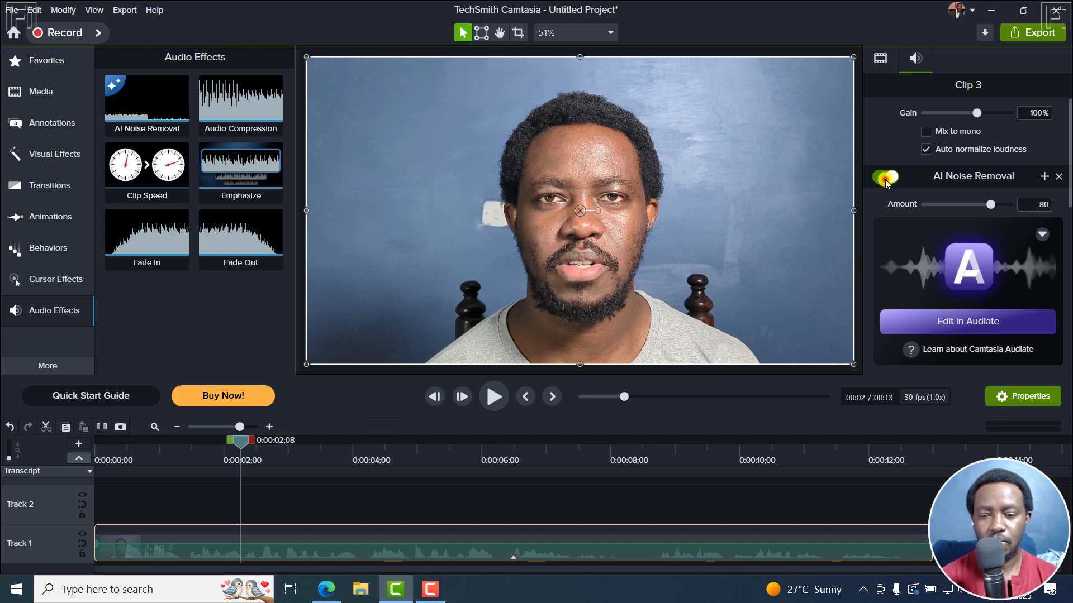
pyautogui.click(886, 179)
pyautogui.press('space')
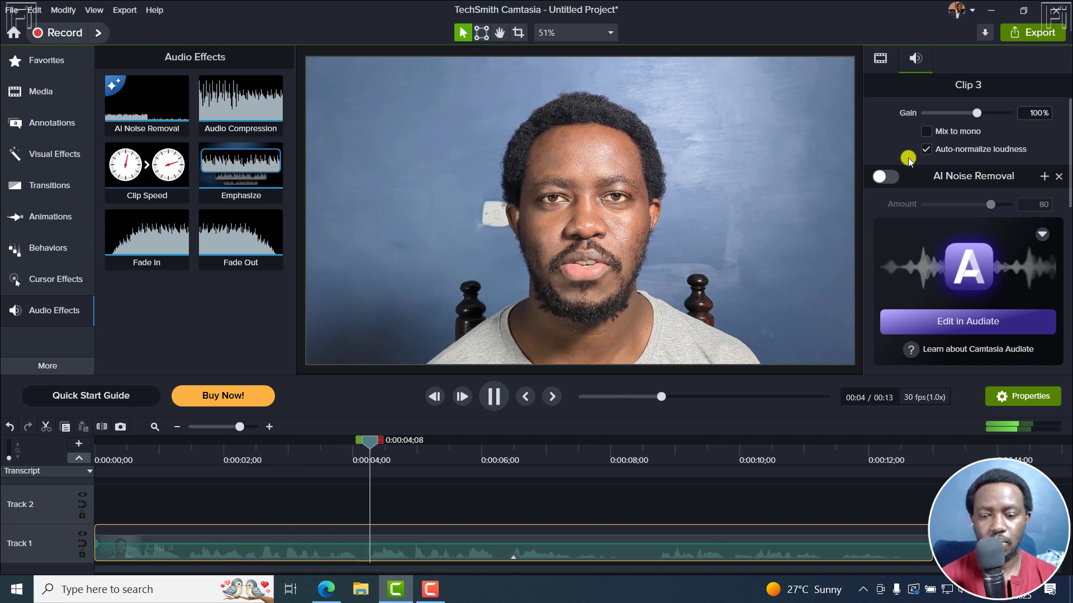
pyautogui.click(887, 177)
pyautogui.click(365, 461)
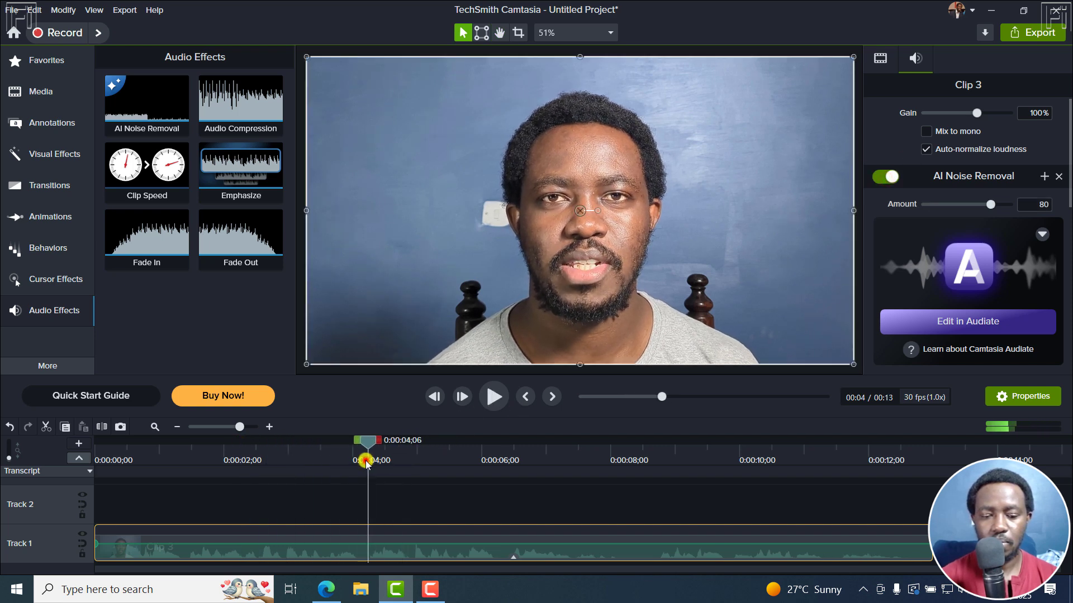
pyautogui.press('space')
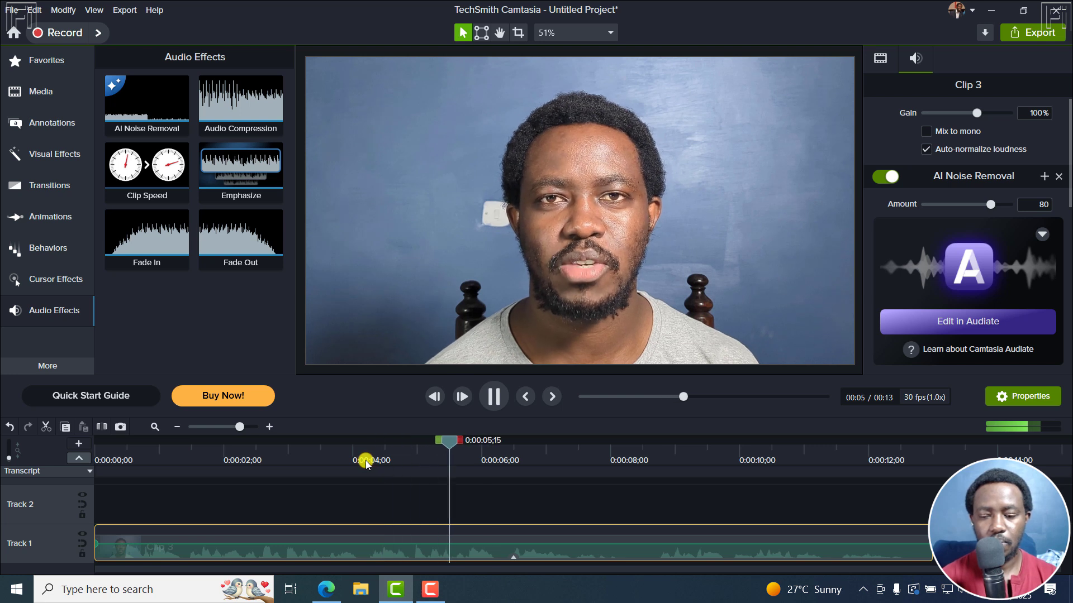
pyautogui.press('space')
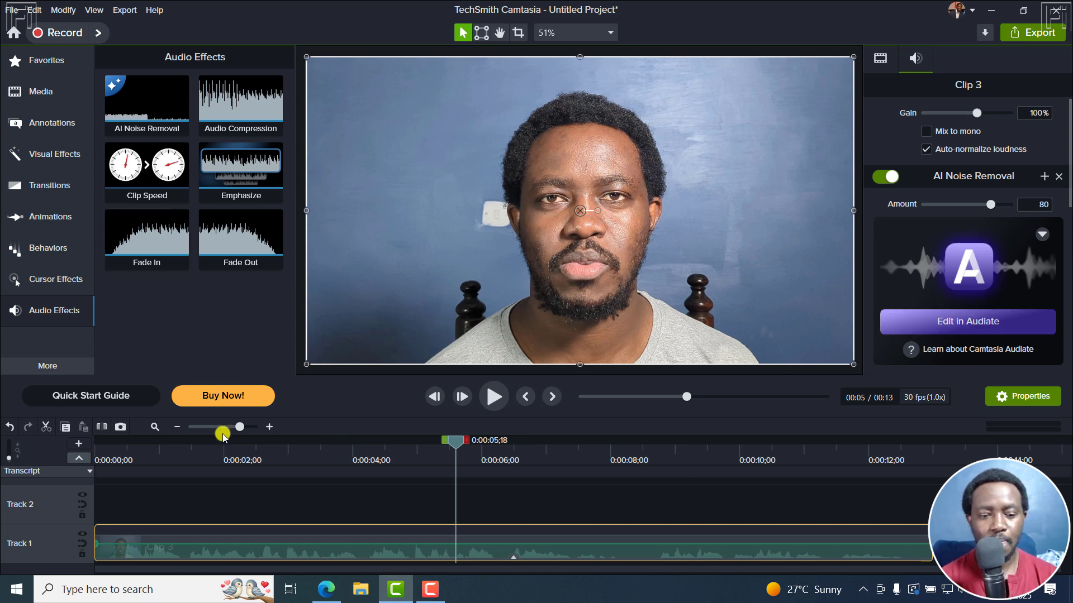
# Step: From the Captions panel, add the Bebas Neue Word Outline Single Line style to Track 2
pyautogui.click(524, 396)
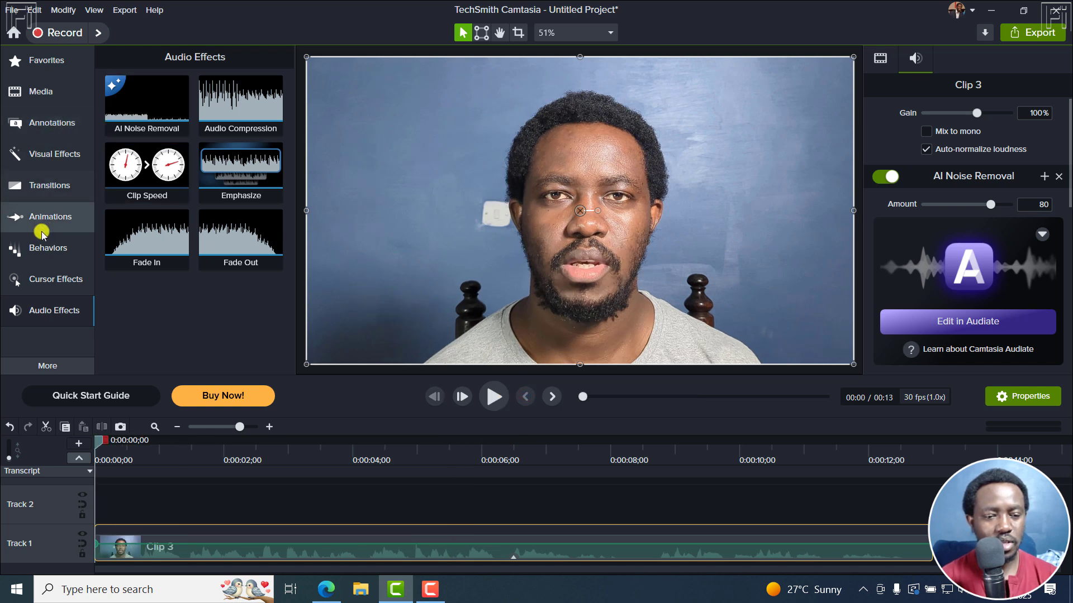
pyautogui.click(48, 366)
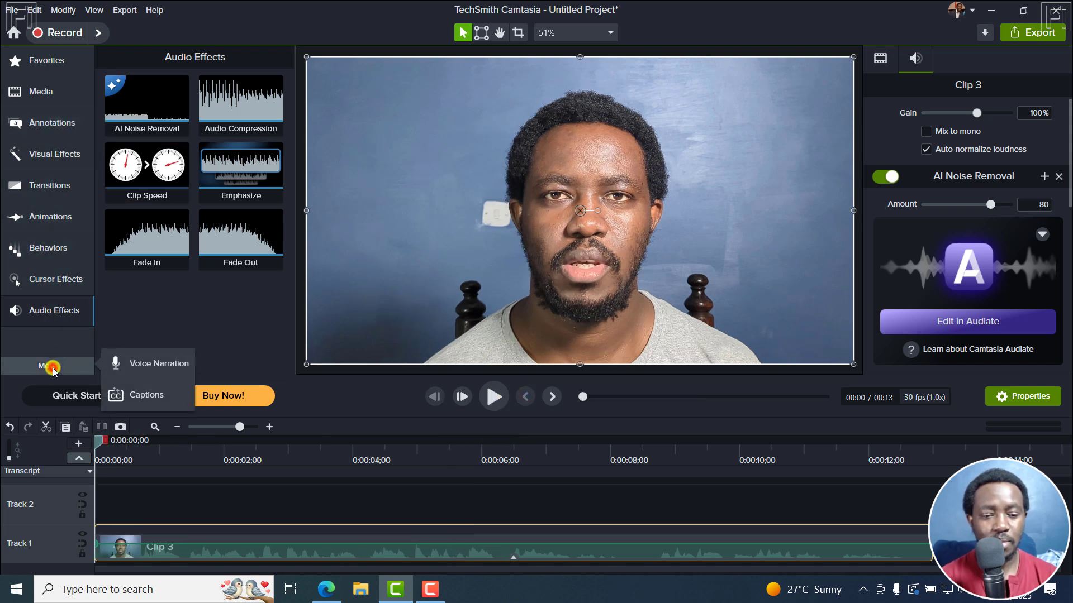
pyautogui.click(133, 398)
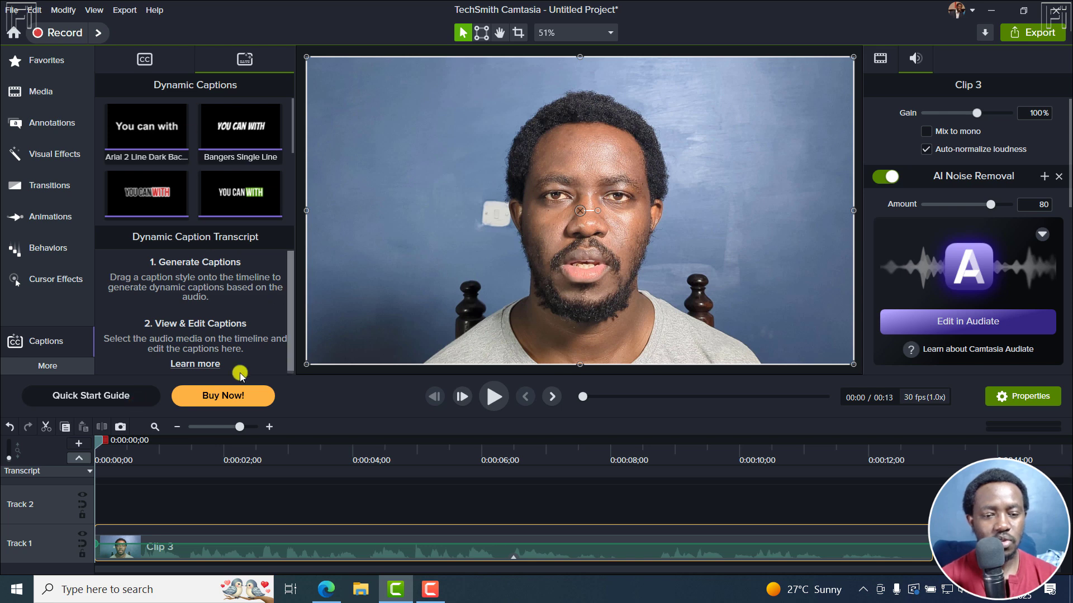
pyautogui.click(33, 342)
pyautogui.click(34, 341)
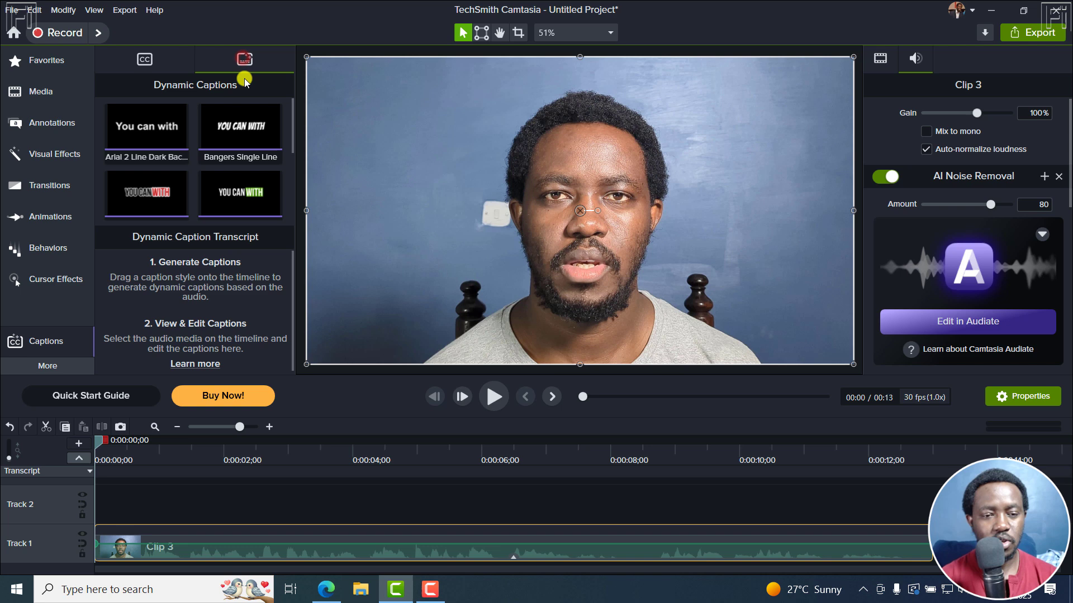
pyautogui.moveTo(240, 198); pyautogui.dragTo(74, 511)
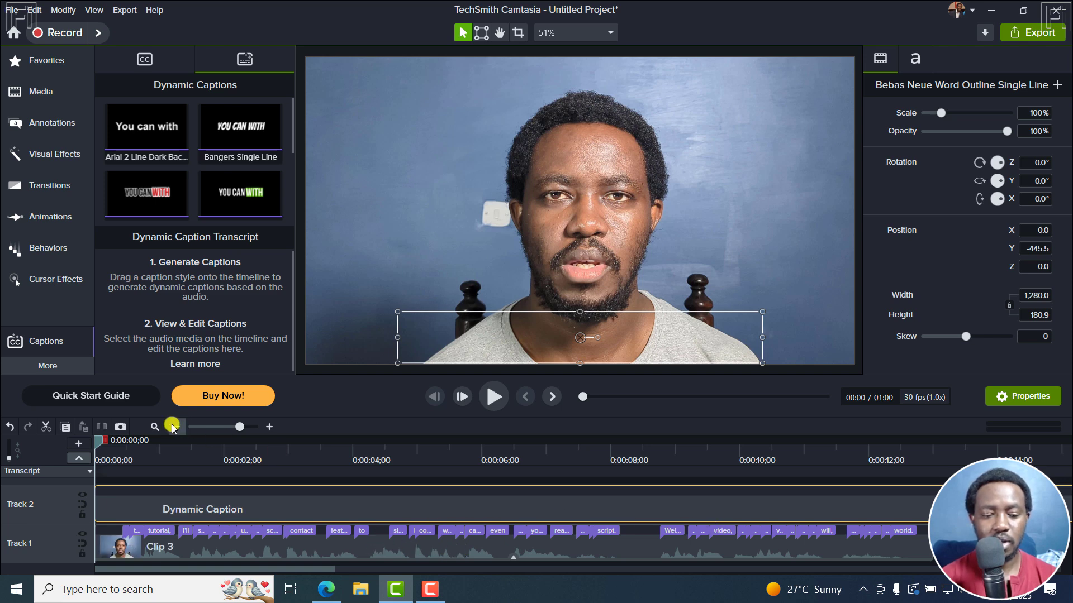
# Step: Trim the Dynamic Caption clip's right edge so it ends with Clip 3
pyautogui.click(155, 427)
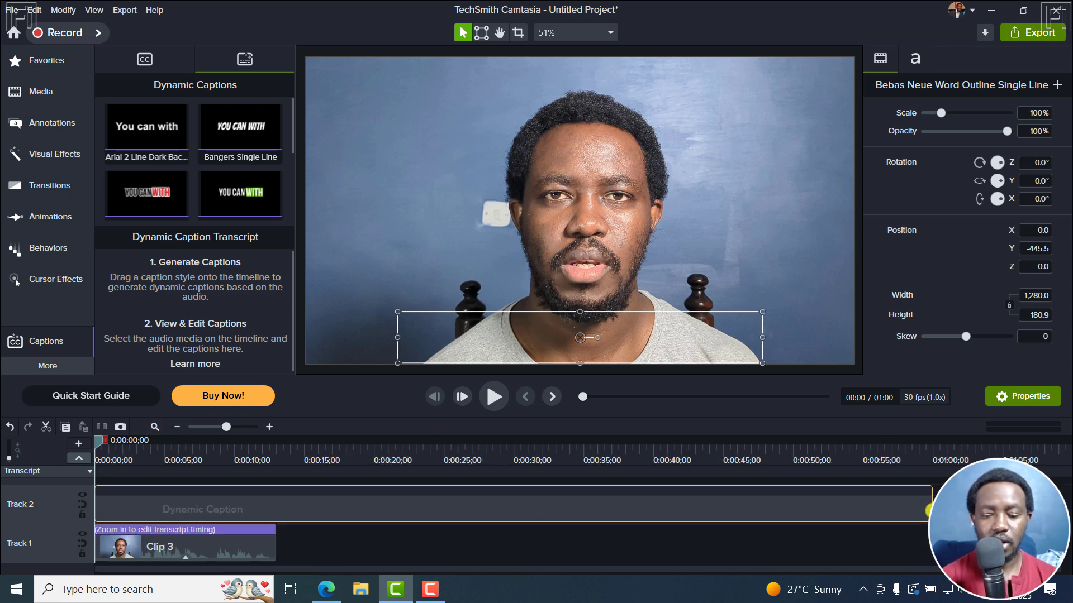
pyautogui.moveTo(928, 510); pyautogui.dragTo(275, 514)
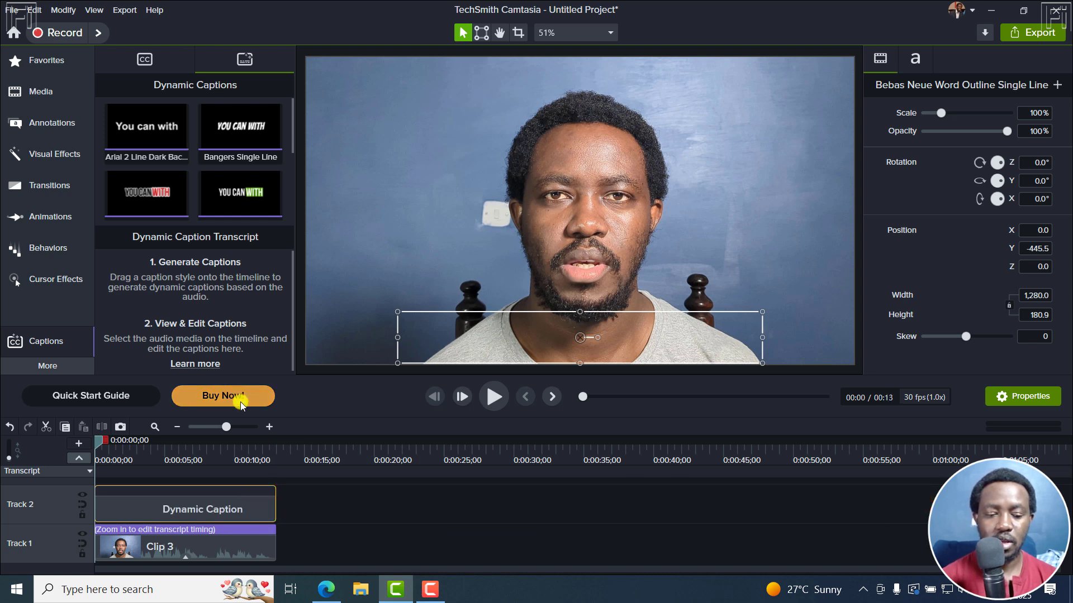
pyautogui.click(151, 426)
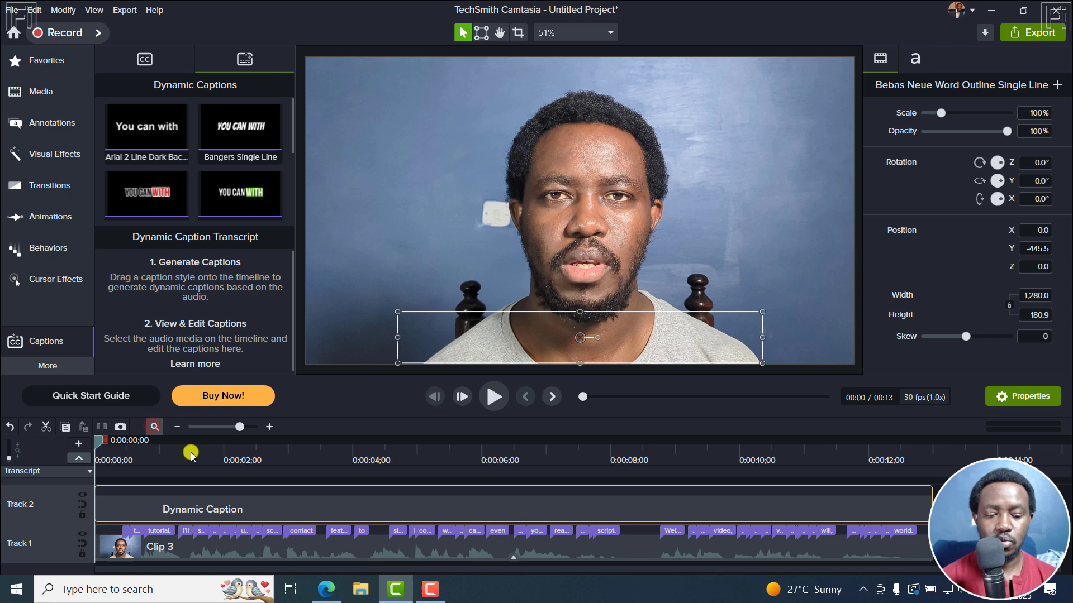
# Step: Zoom in, select Clip 3 to show its caption transcript, and park playback near one second
pyautogui.click(269, 427)
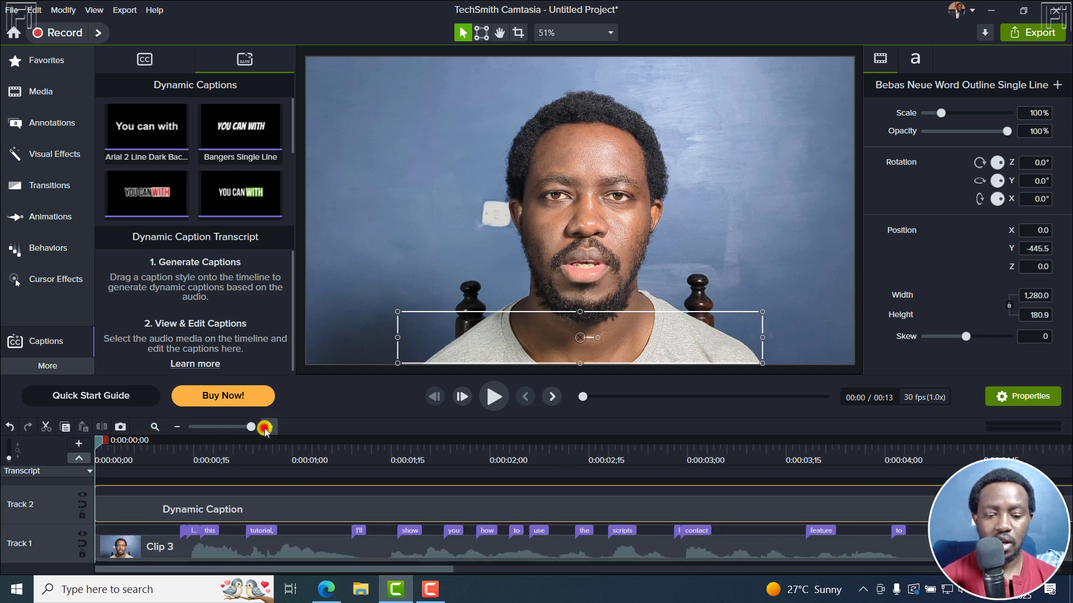
pyautogui.moveTo(201, 451); pyautogui.dragTo(274, 458)
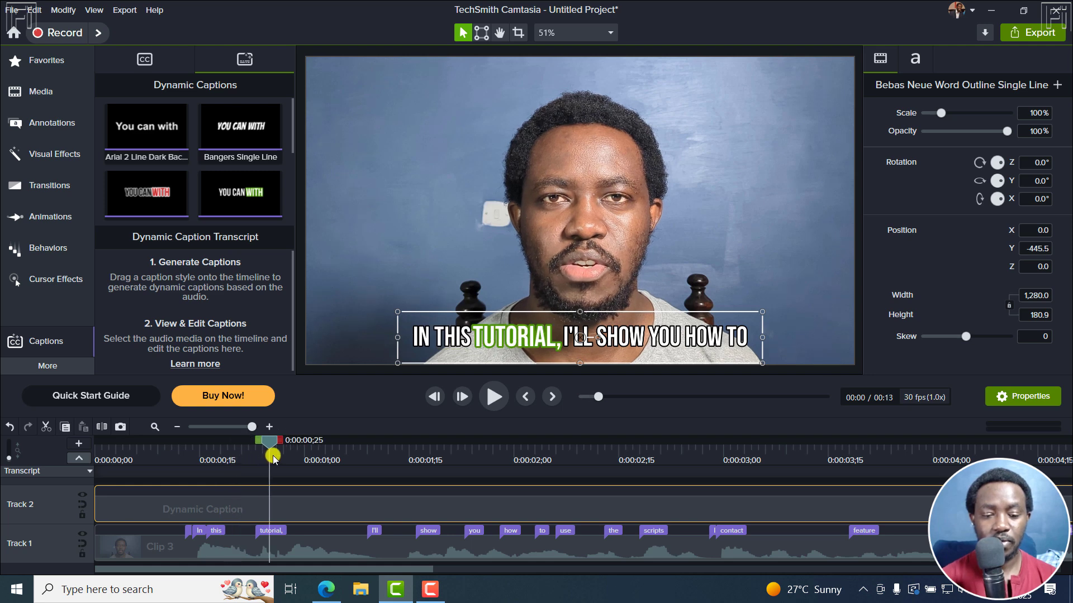
pyautogui.click(269, 530)
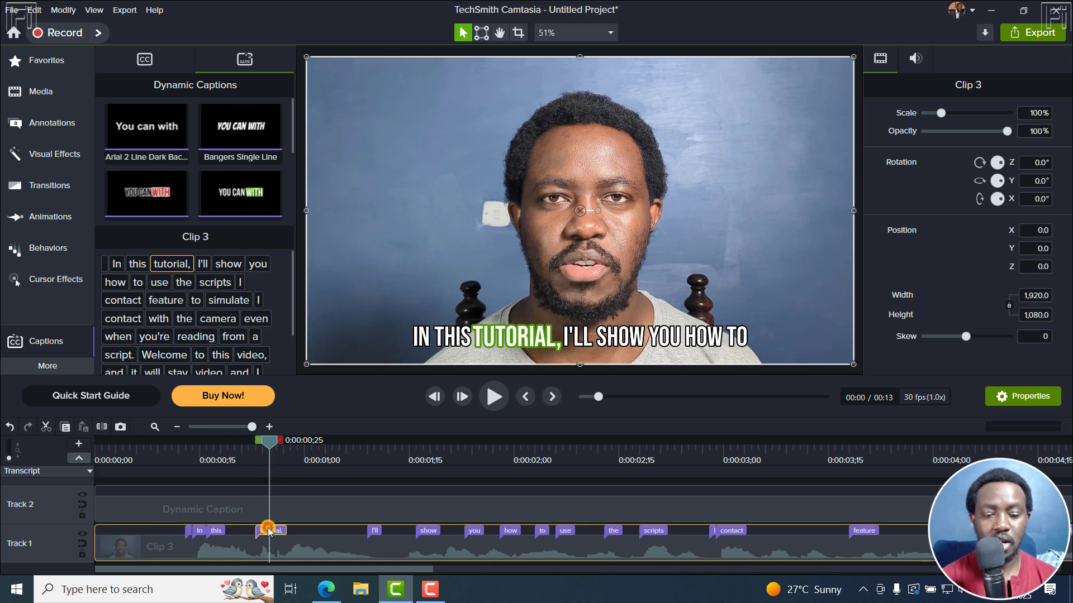
pyautogui.click(335, 460)
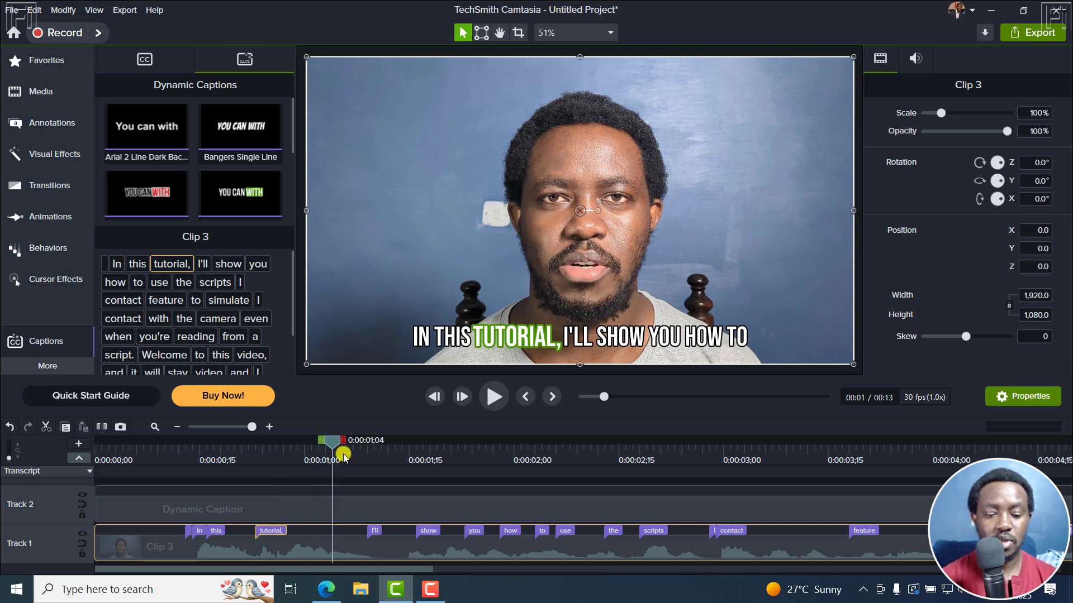
pyautogui.moveTo(332, 447); pyautogui.dragTo(325, 447)
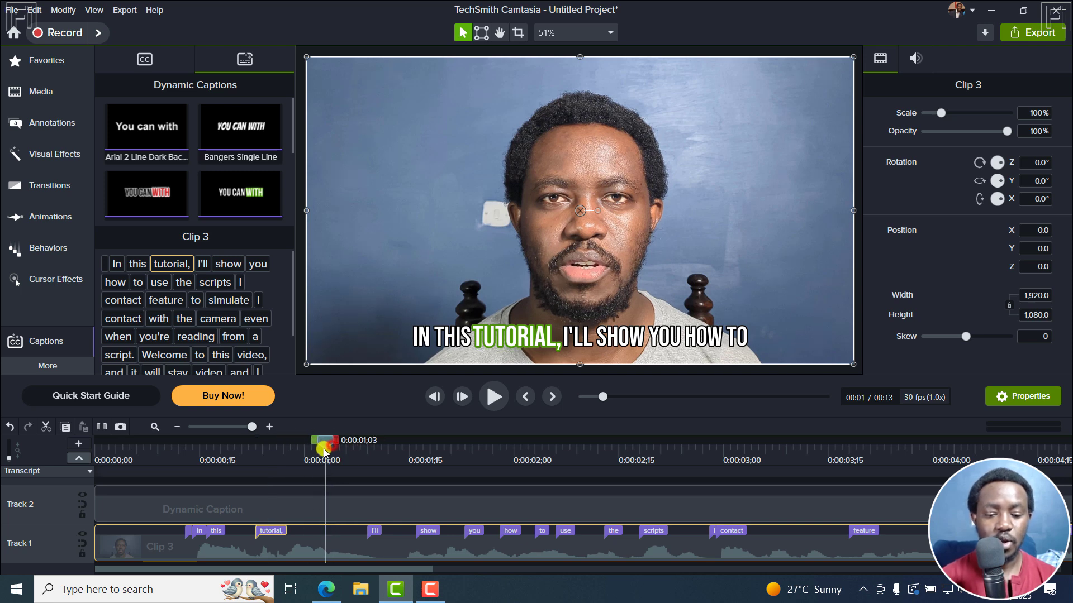
pyautogui.click(324, 533)
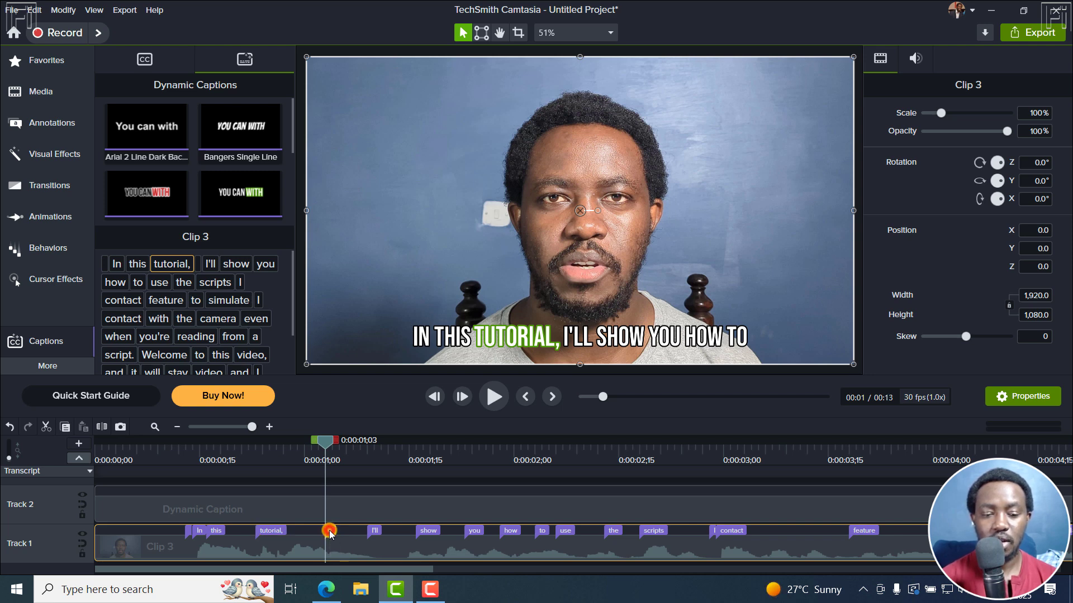
pyautogui.click(199, 266)
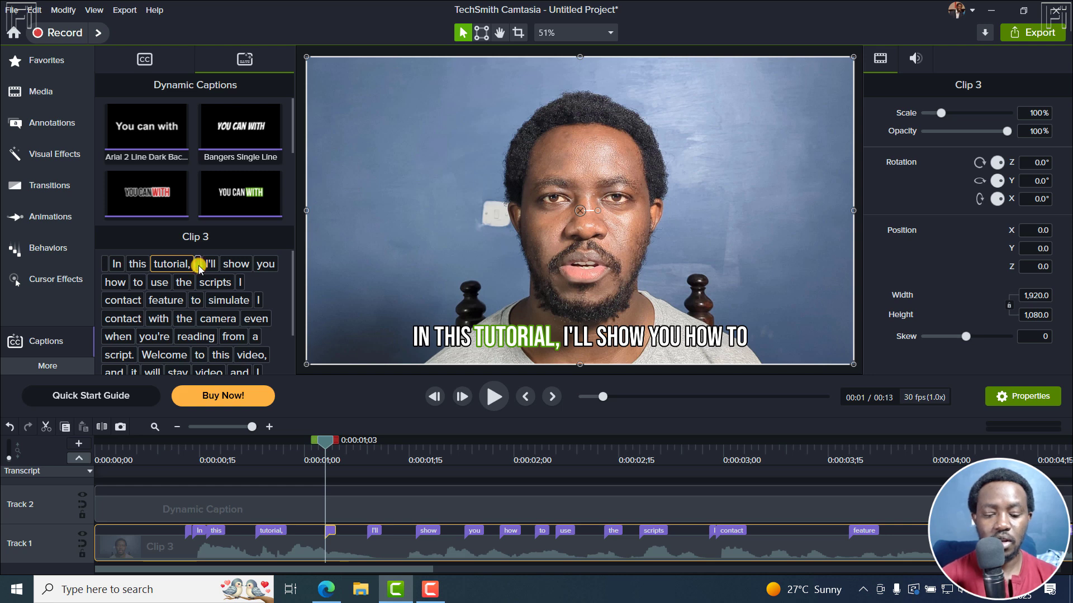
pyautogui.write('this is da')
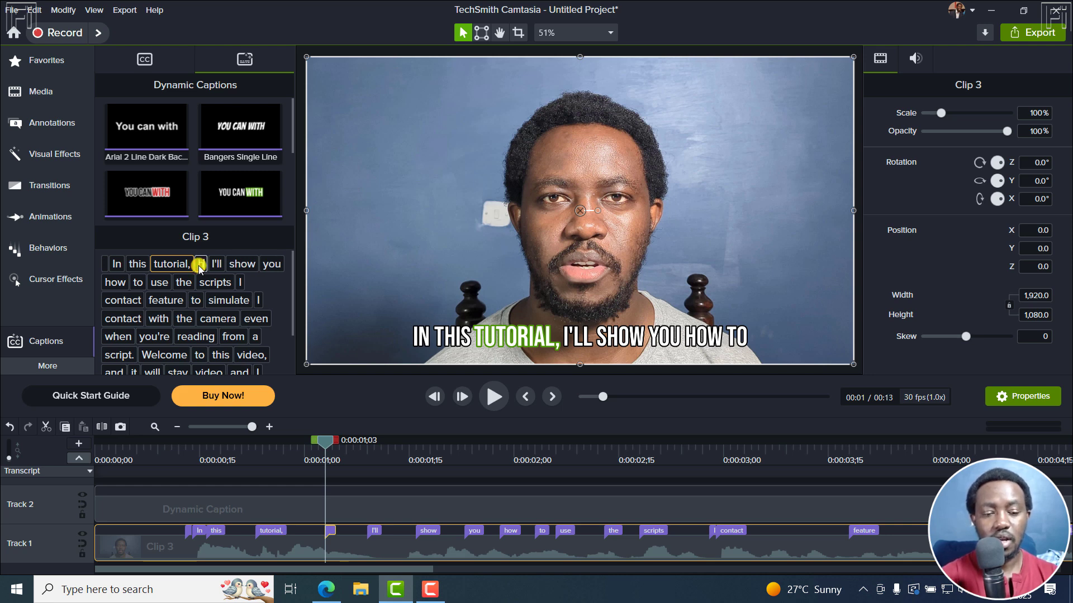
pyautogui.write('vid')
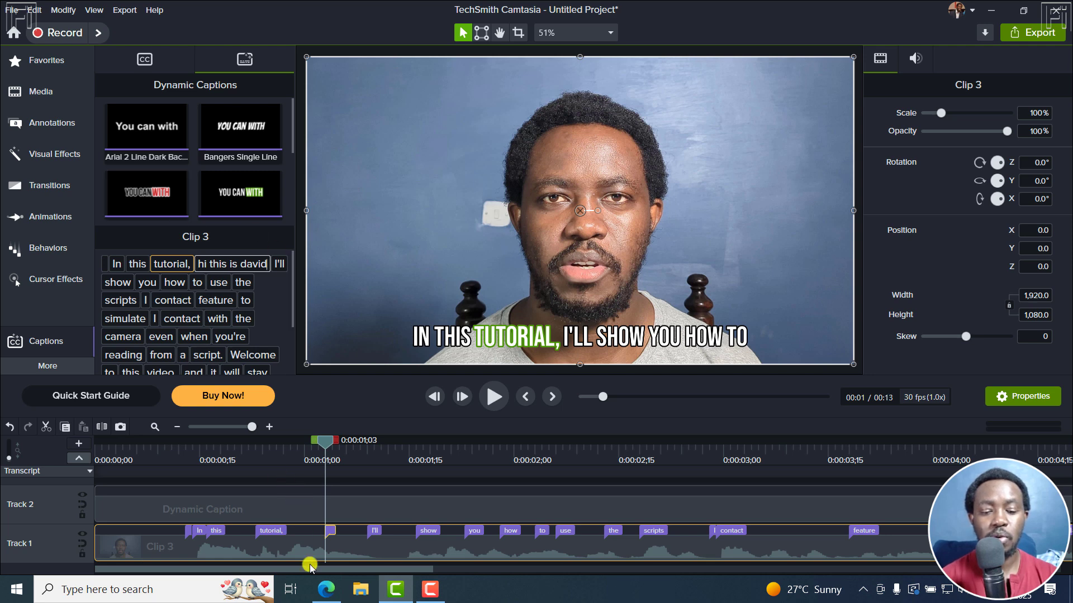
pyautogui.click(276, 478)
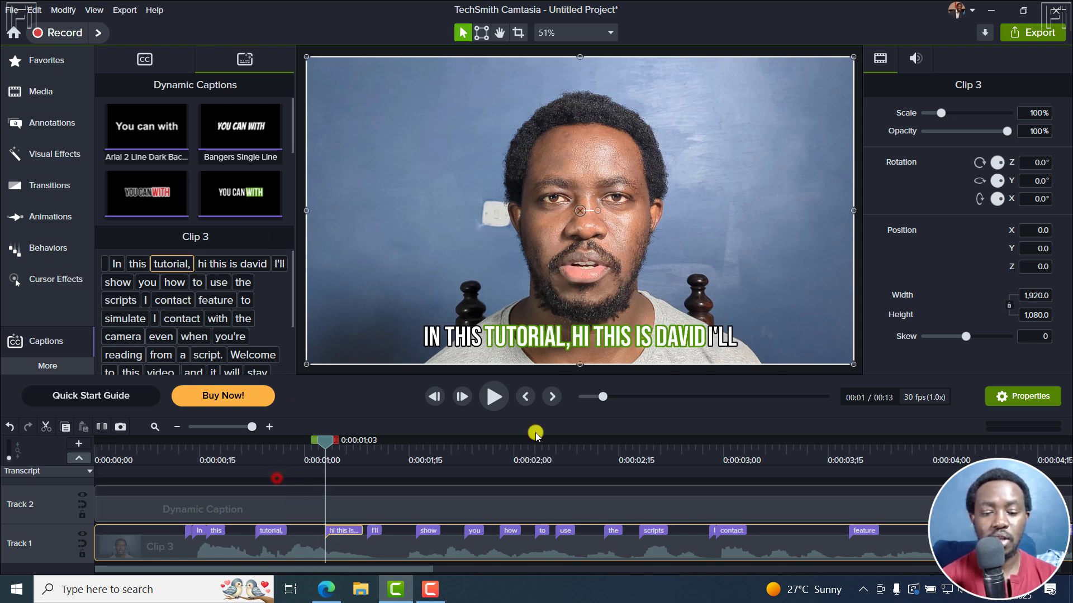
pyautogui.click(239, 452)
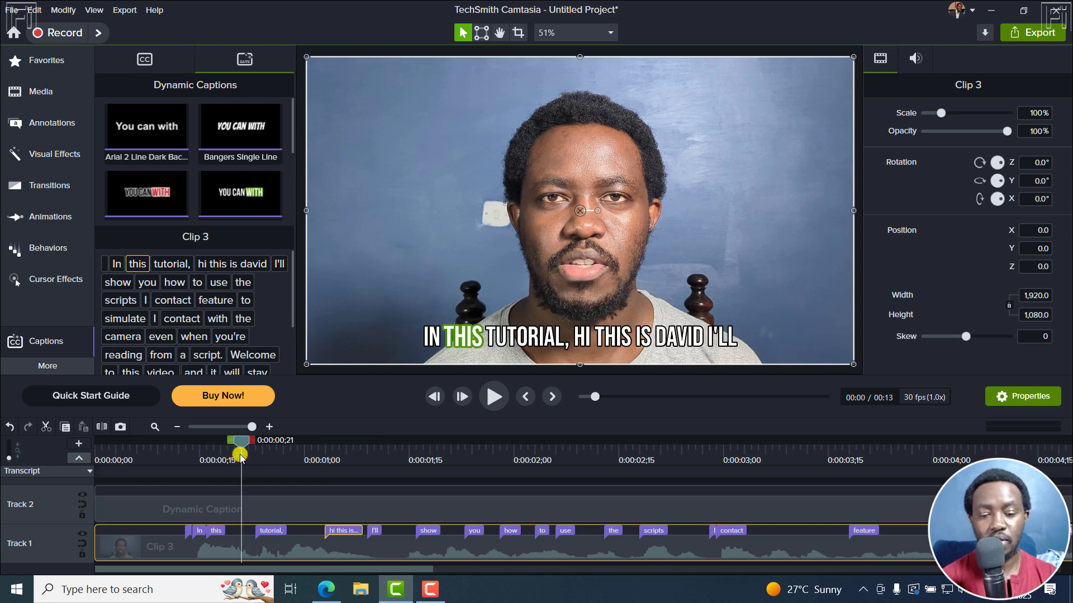
pyautogui.press('space')
pyautogui.press('space')
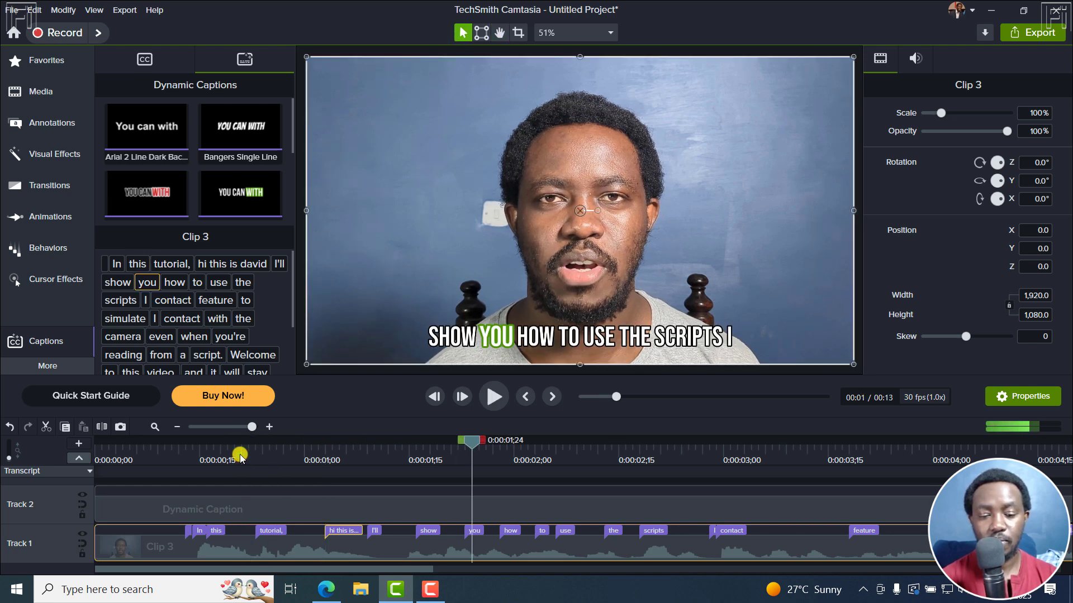
pyautogui.click(347, 453)
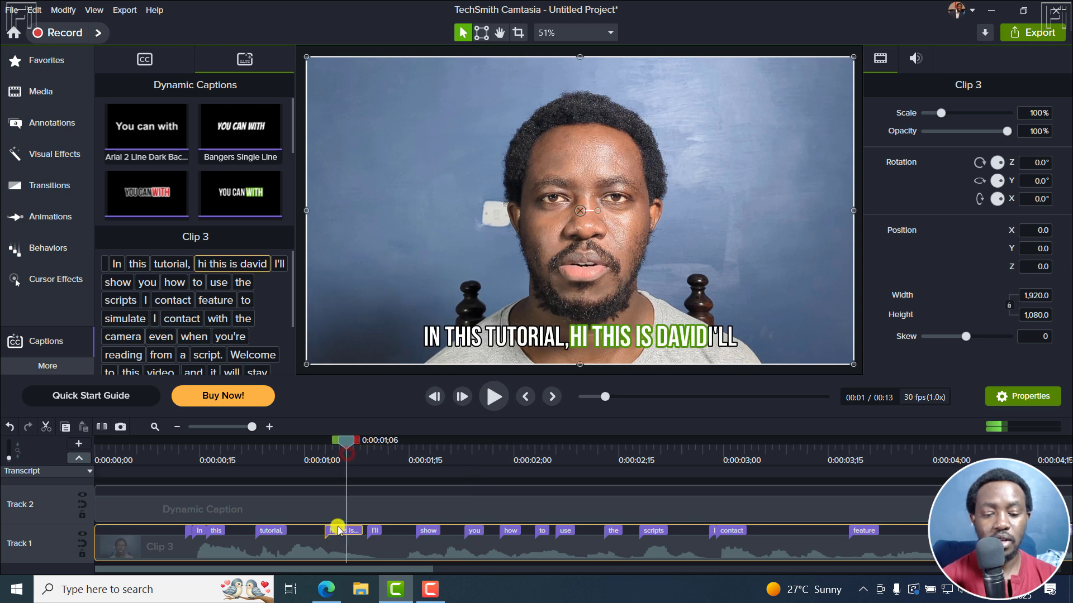
pyautogui.rightClick(338, 531)
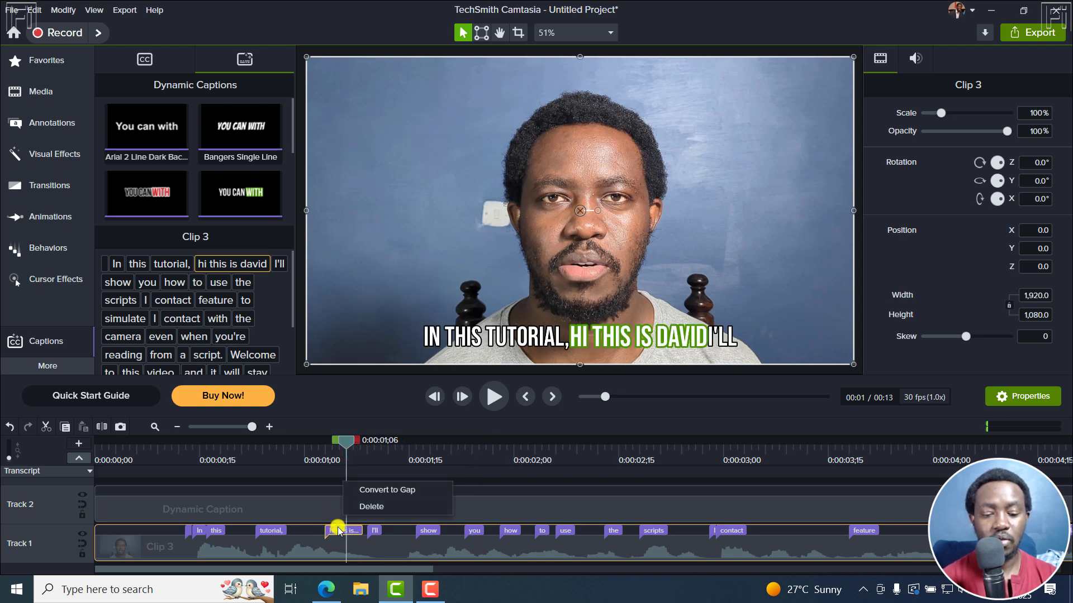
pyautogui.click(370, 506)
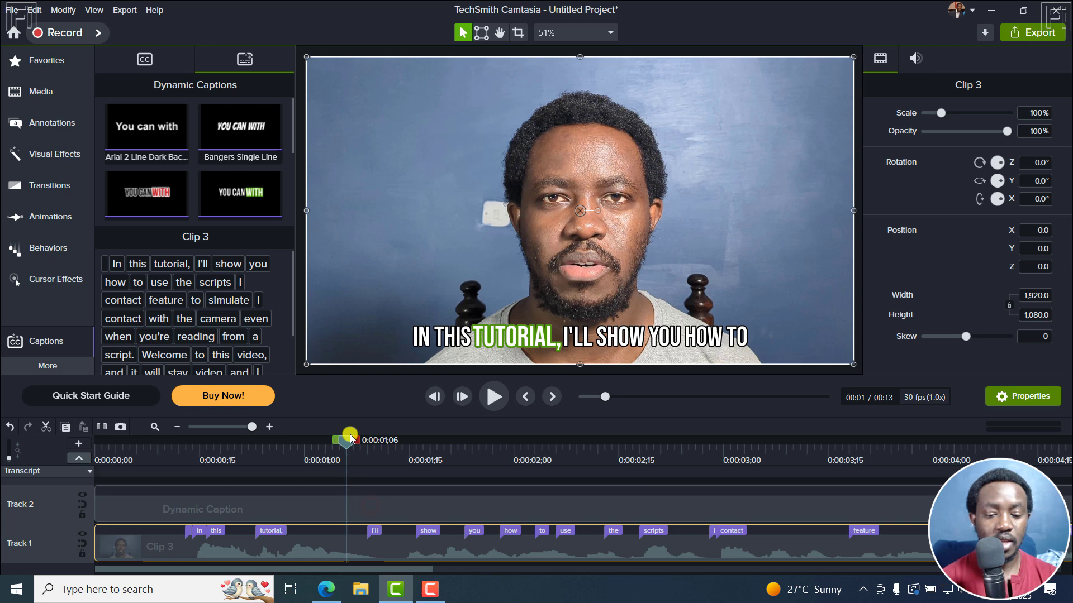
# Step: Insert a caption gap after "tutorial," and preview the caption break
pyautogui.moveTo(348, 438); pyautogui.dragTo(323, 479)
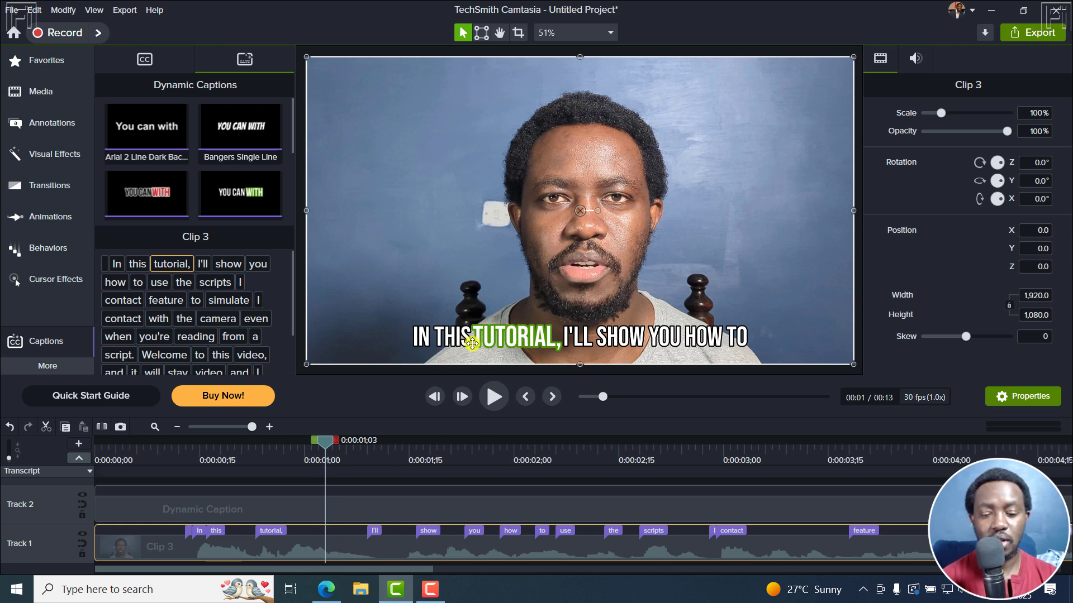
pyautogui.click(326, 532)
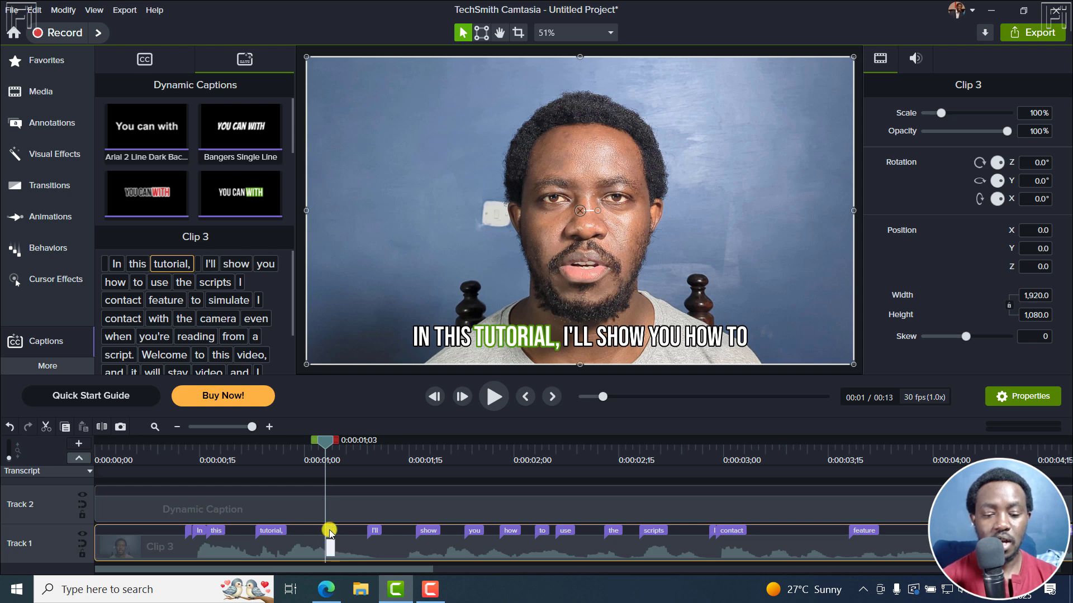
pyautogui.rightClick(330, 532)
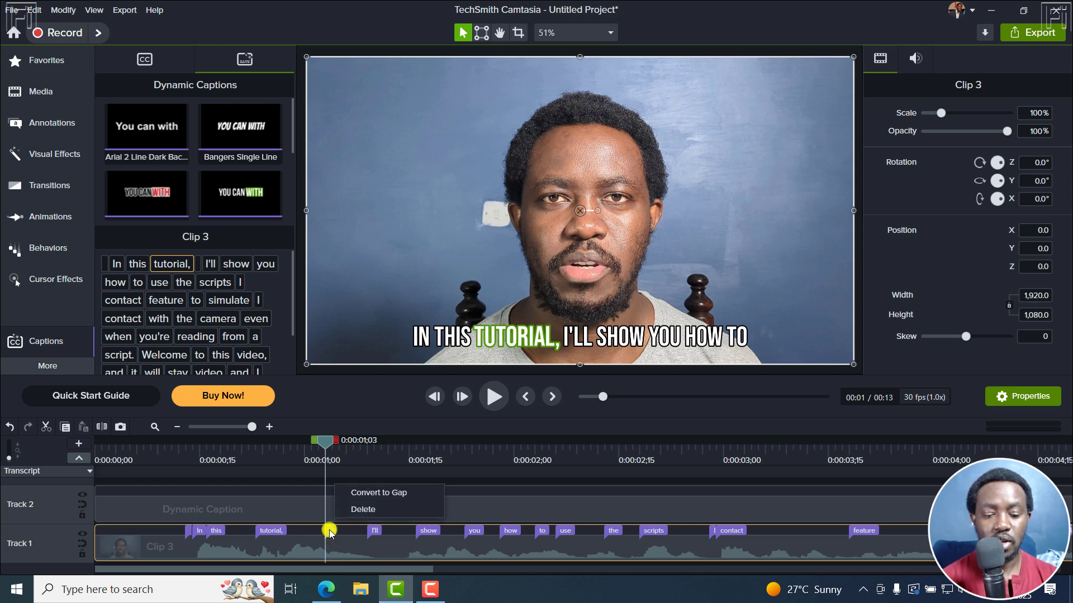
pyautogui.click(371, 491)
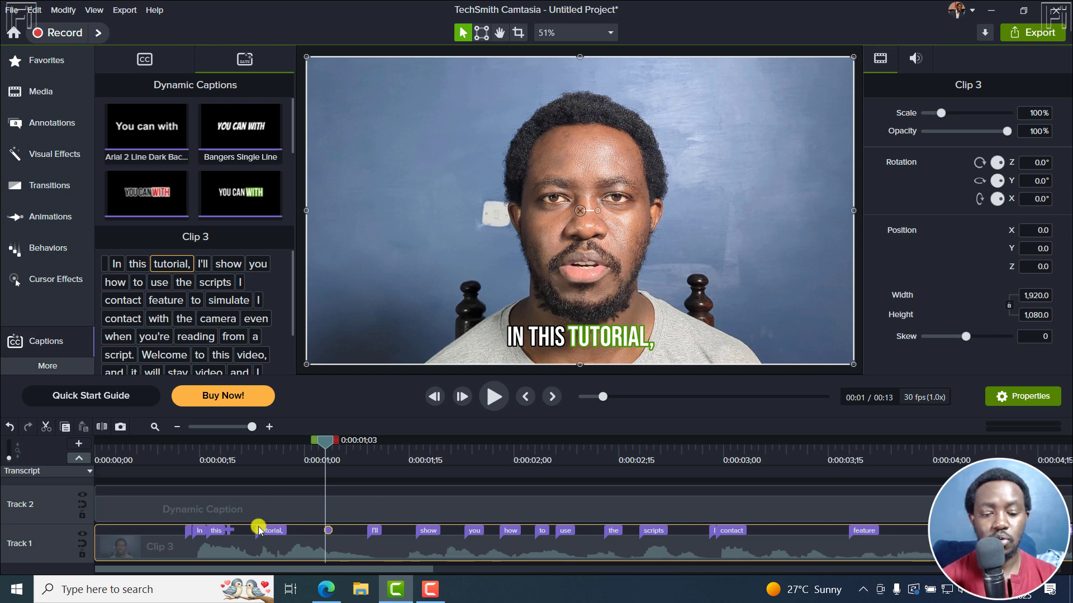
pyautogui.click(156, 456)
pyautogui.press('space')
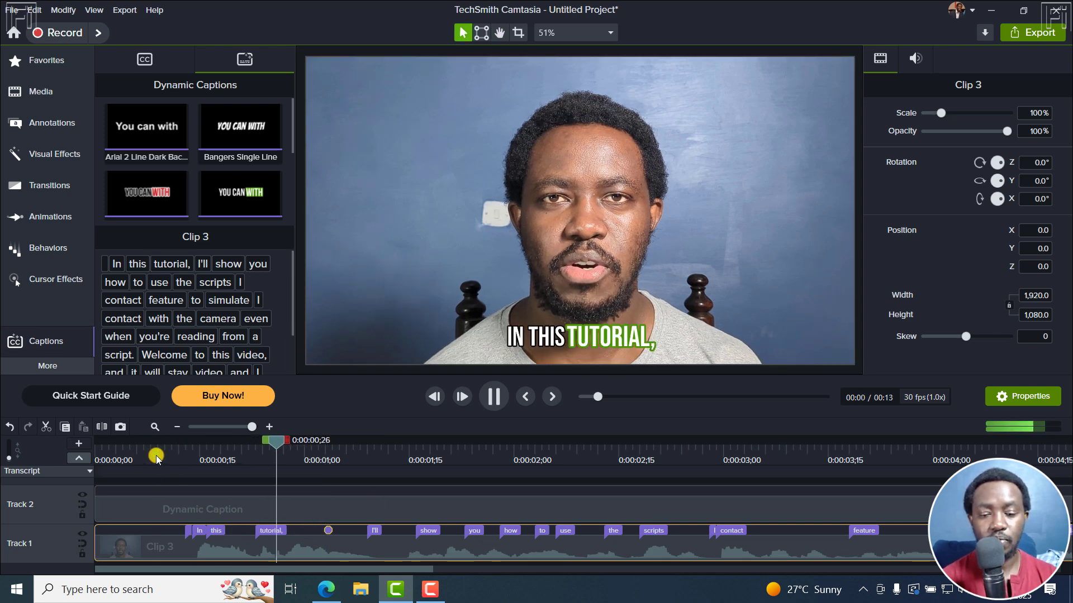
pyautogui.press('space')
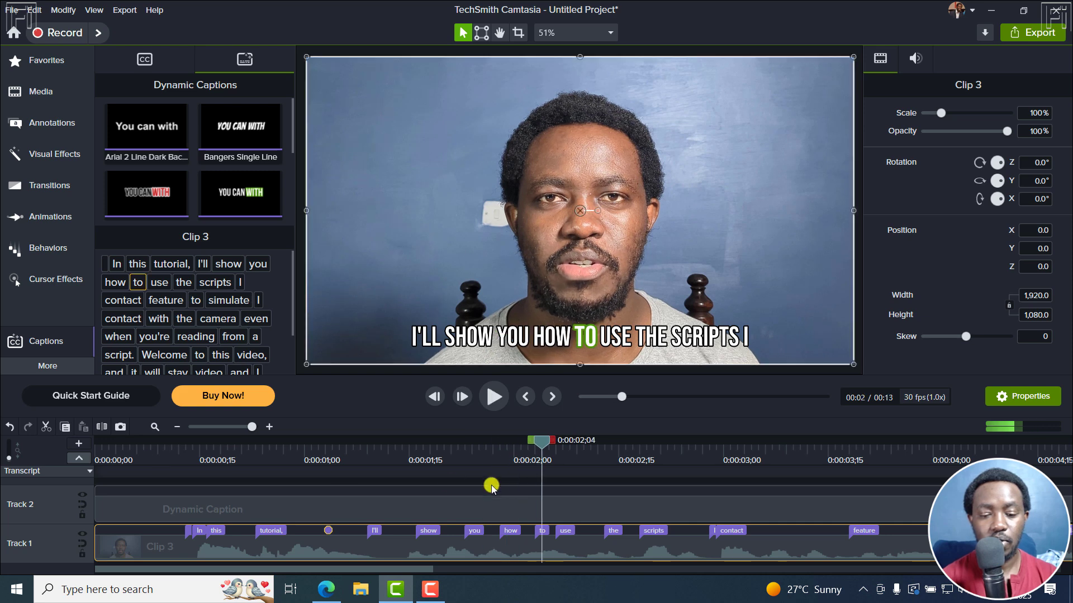
# Step: Insert a caption gap after "how" and replay from about one second to preview
pyautogui.moveTo(544, 443); pyautogui.dragTo(529, 447)
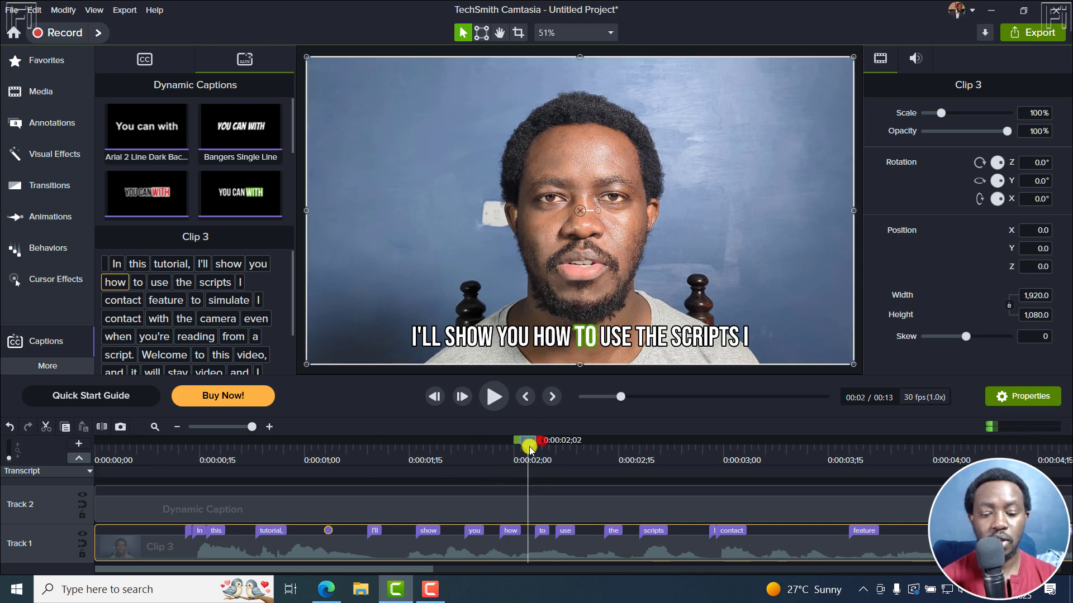
pyautogui.click(527, 531)
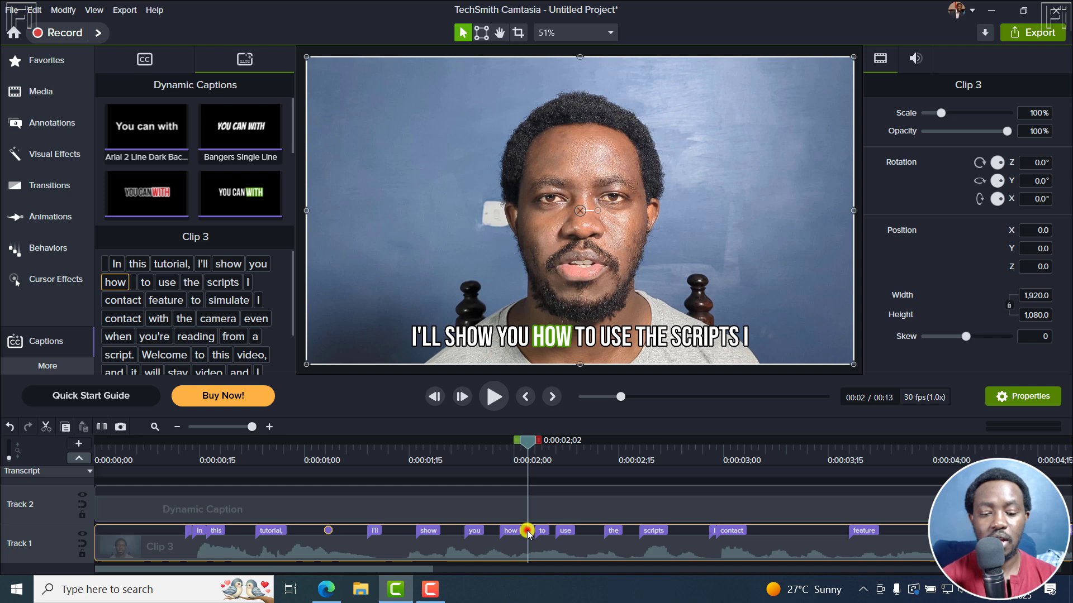
pyautogui.rightClick(528, 529)
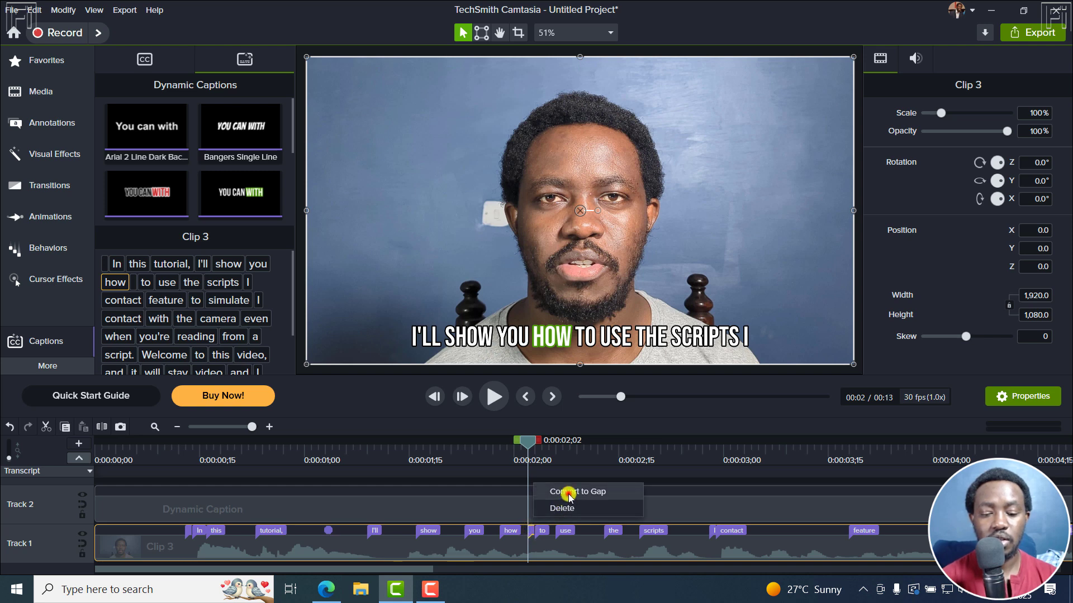
pyautogui.click(568, 494)
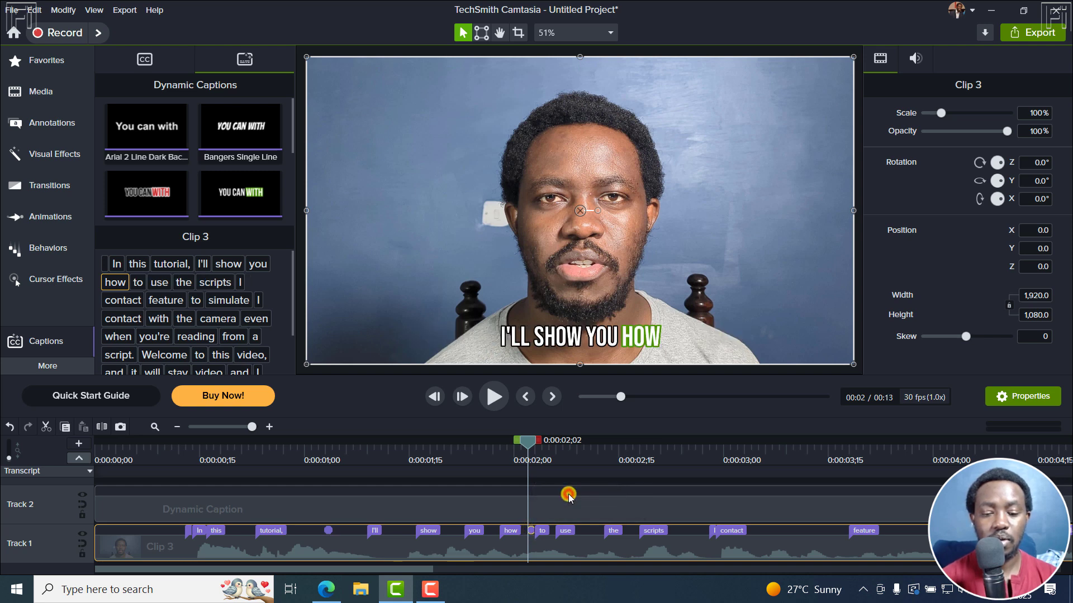
pyautogui.click(330, 445)
pyautogui.press('space')
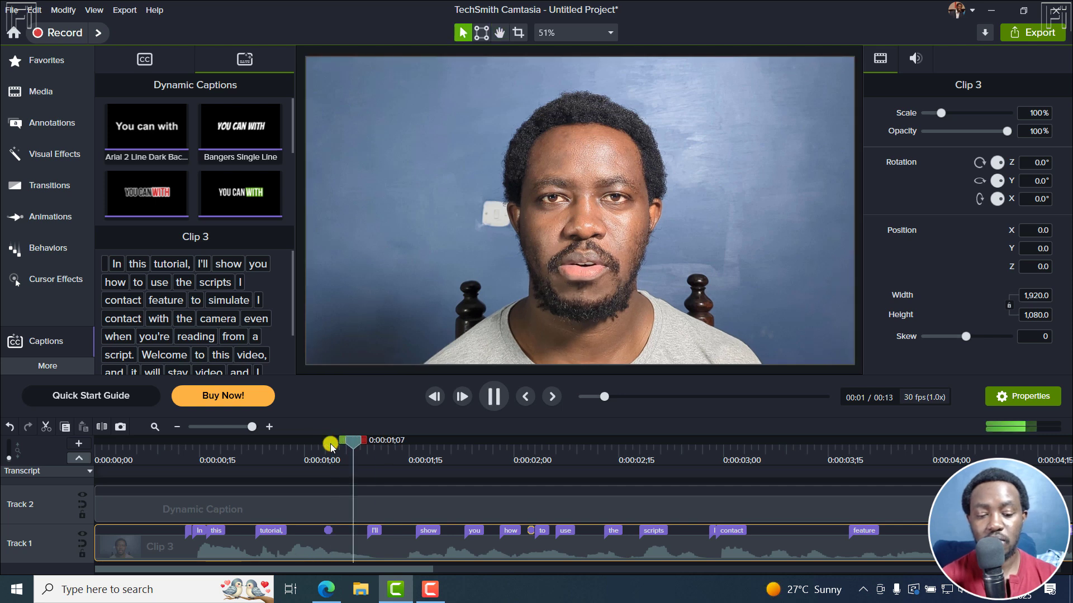
# Step: Move the 'scripts' caption word to start at 0:00:02;21, then fit the timeline and jump to the end
pyautogui.press('space')
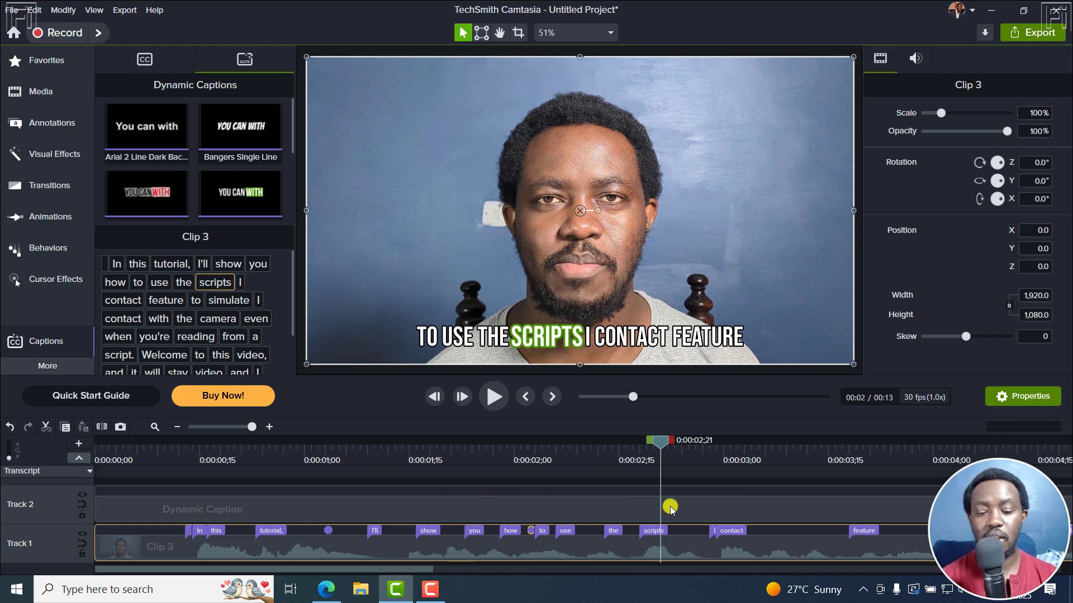
pyautogui.moveTo(652, 533); pyautogui.dragTo(654, 538)
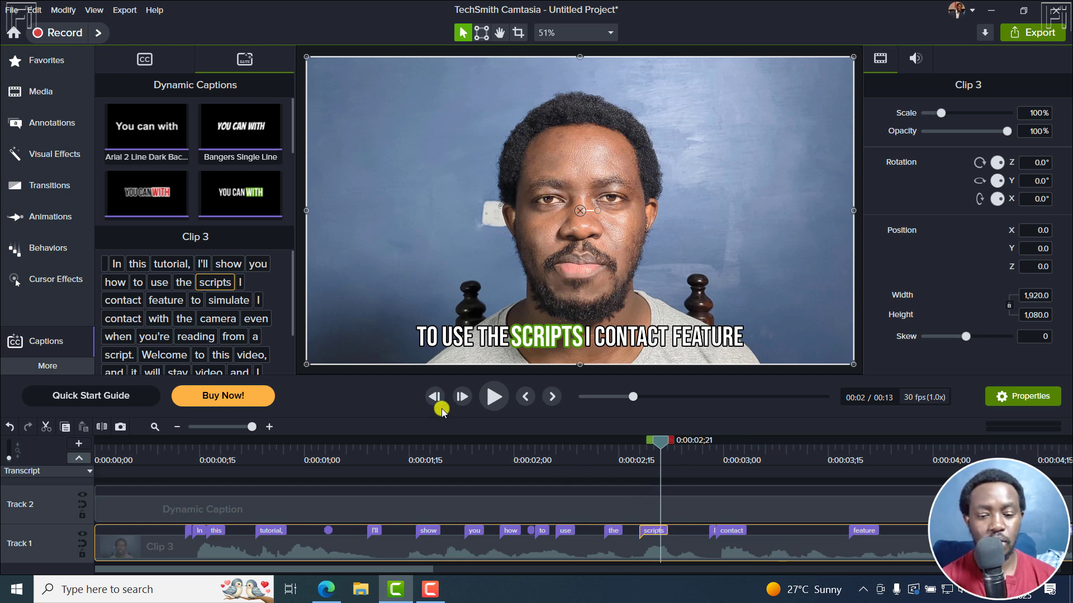
pyautogui.click(154, 428)
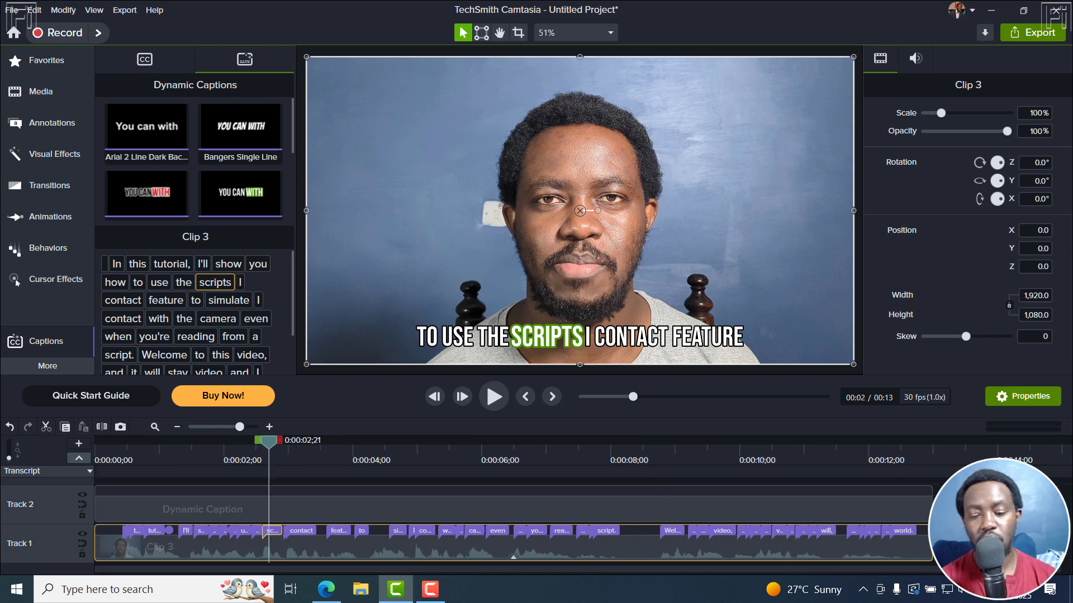
pyautogui.click(994, 452)
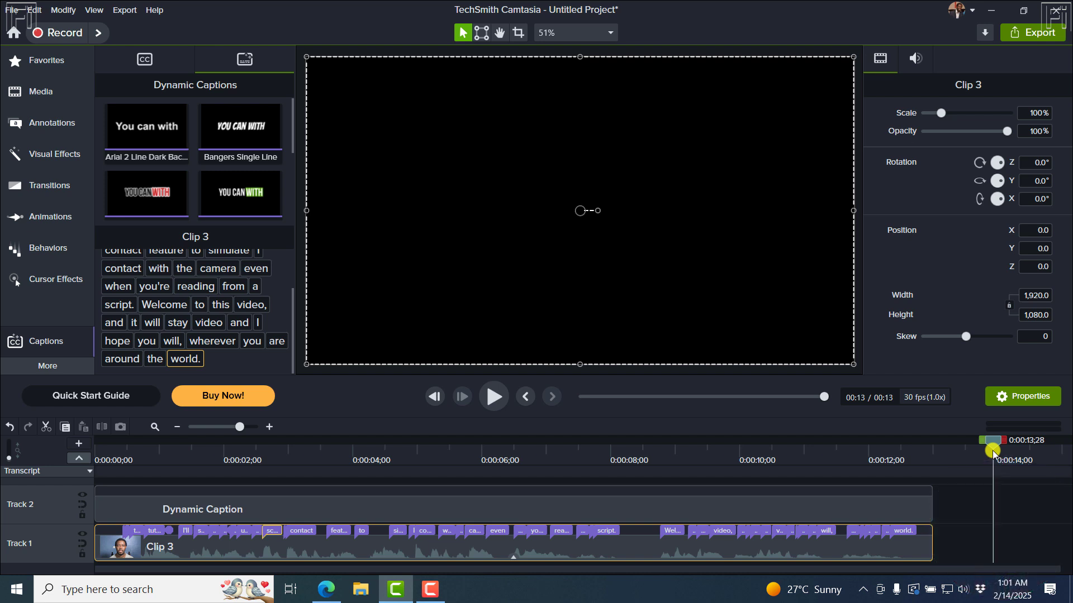
# Step: Place the AI-video screen recording on the timeline after Clip 3
pyautogui.click(37, 91)
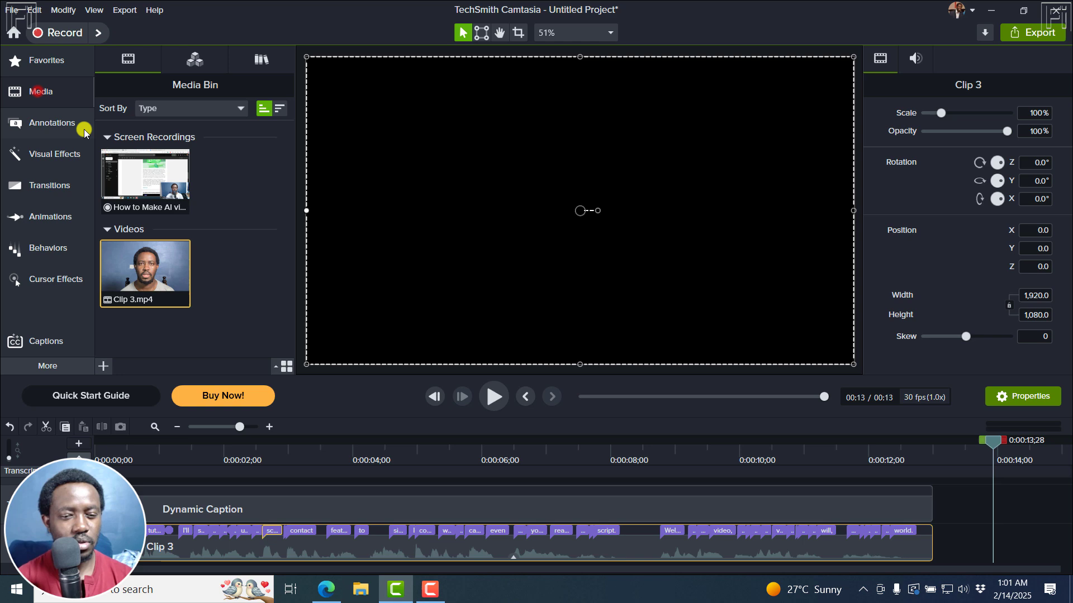
pyautogui.moveTo(145, 179); pyautogui.dragTo(1023, 529)
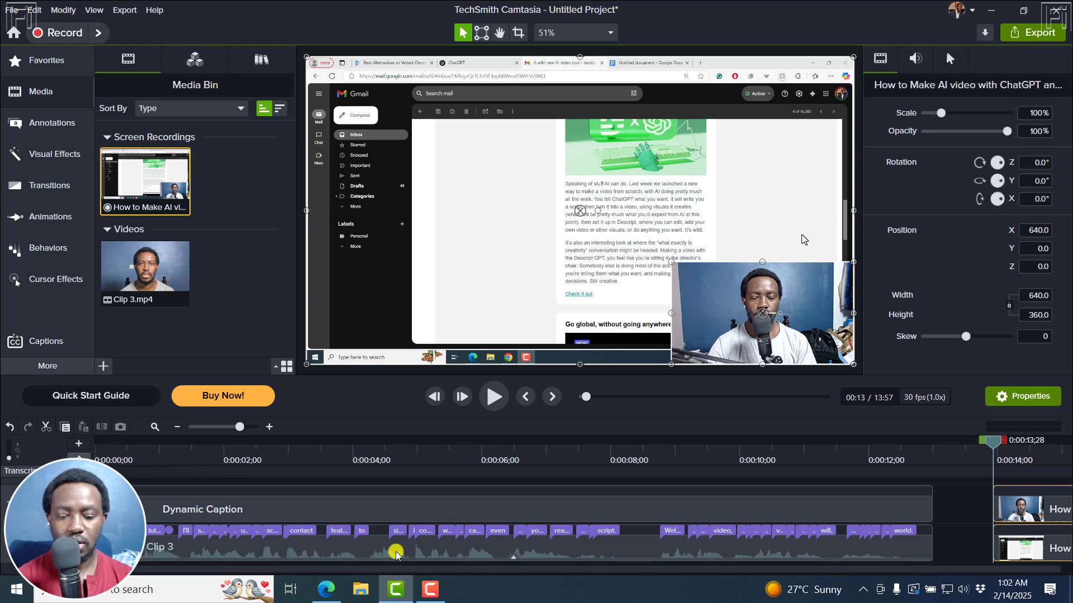
pyautogui.hscroll(10, 559, 503)
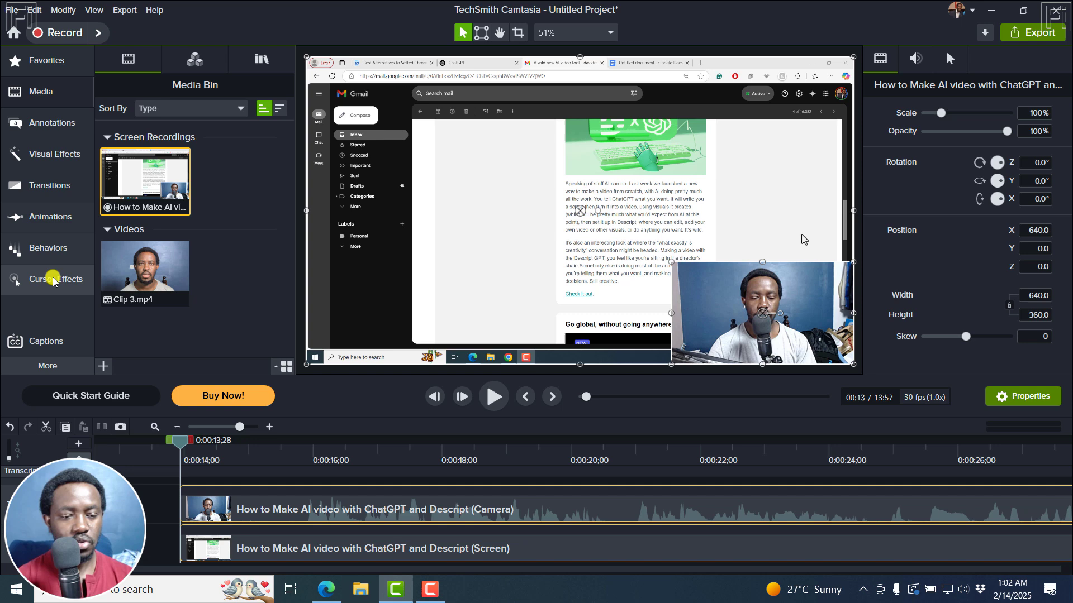
# Step: Apply an oval Mask effect to the Camera clip only, undoing the mask put on both clips
pyautogui.click(56, 150)
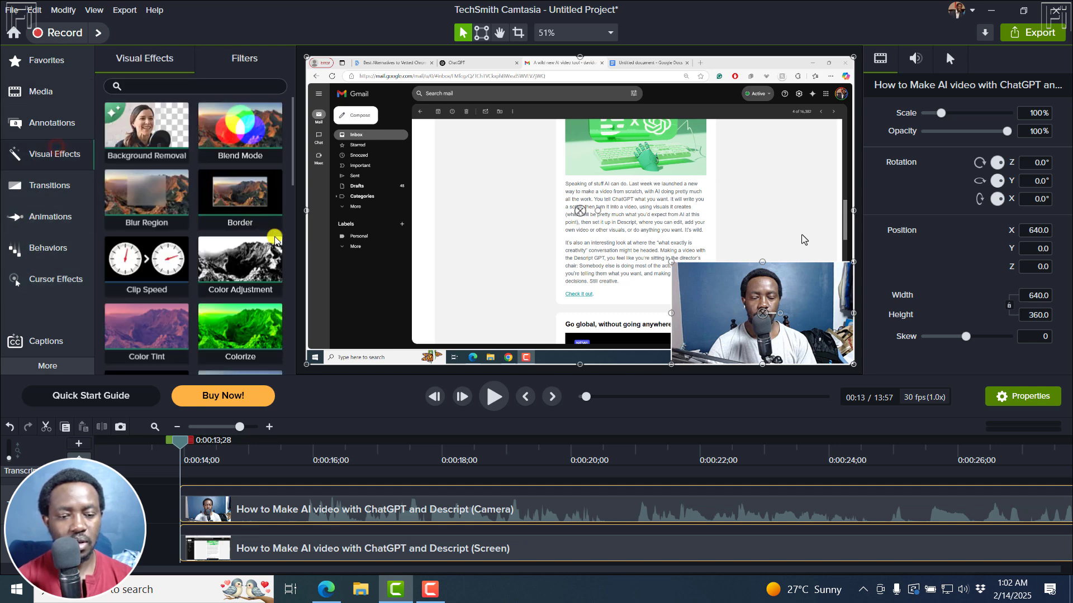
pyautogui.moveTo(290, 161); pyautogui.dragTo(287, 256)
pyautogui.moveTo(240, 290); pyautogui.dragTo(250, 498)
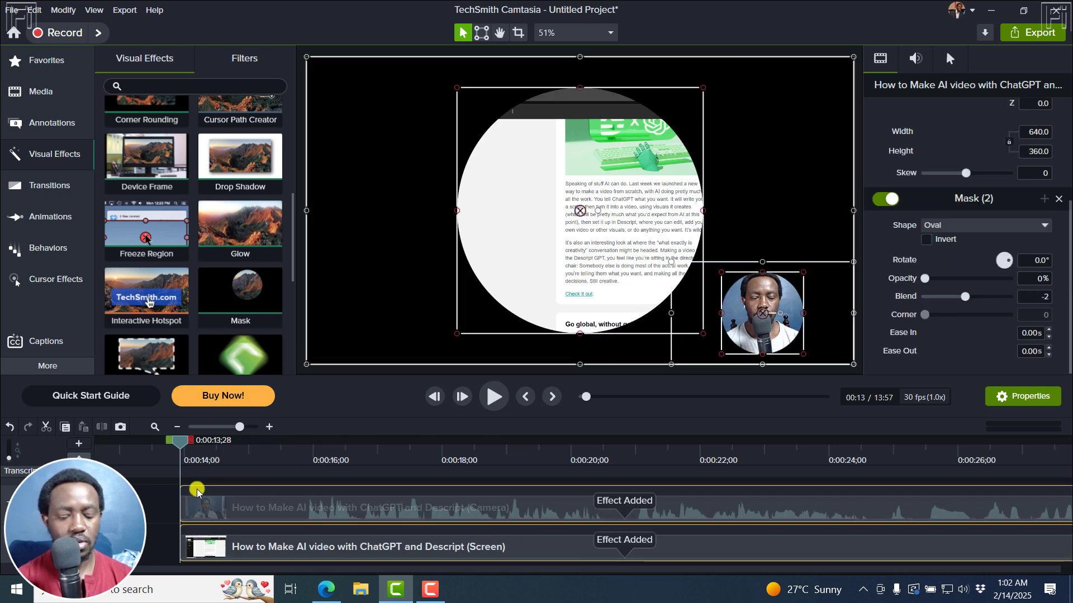
pyautogui.hotkey('ctrl', 'z')
pyautogui.click(152, 499)
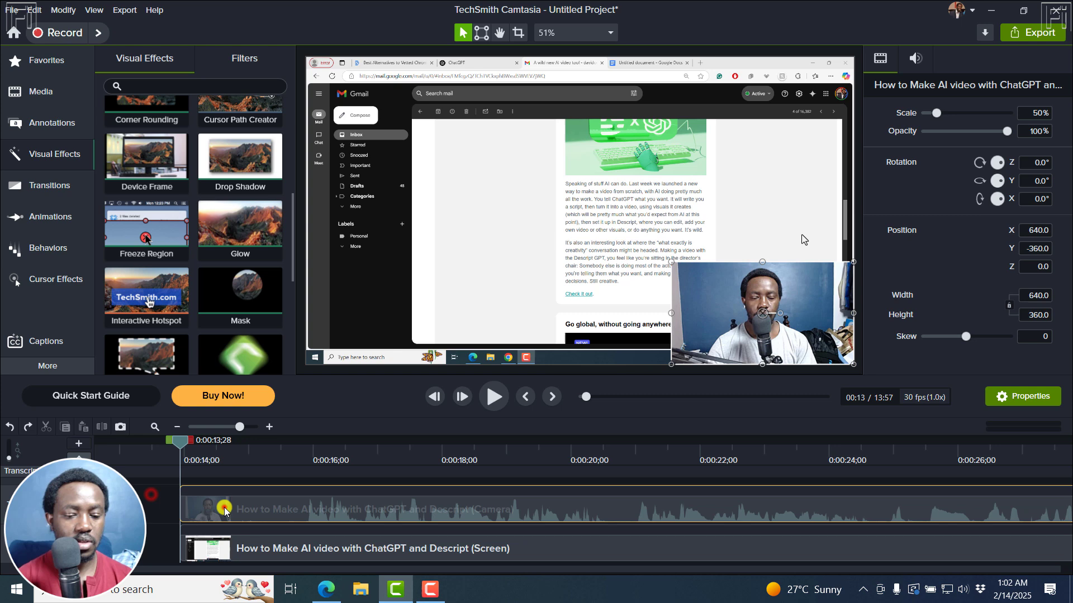
pyautogui.moveTo(239, 293); pyautogui.dragTo(292, 510)
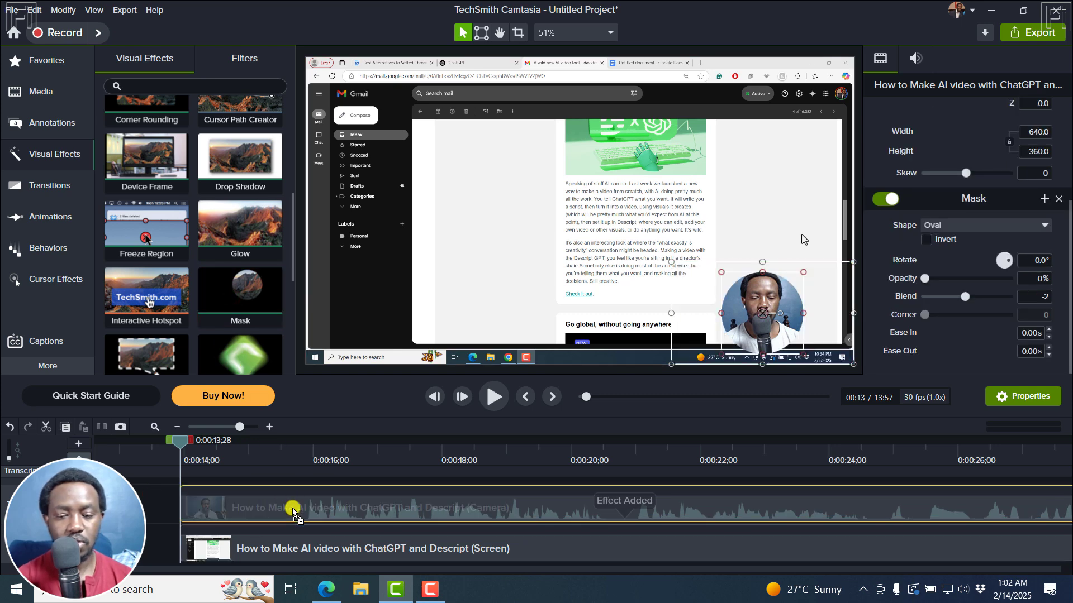
pyautogui.click(162, 497)
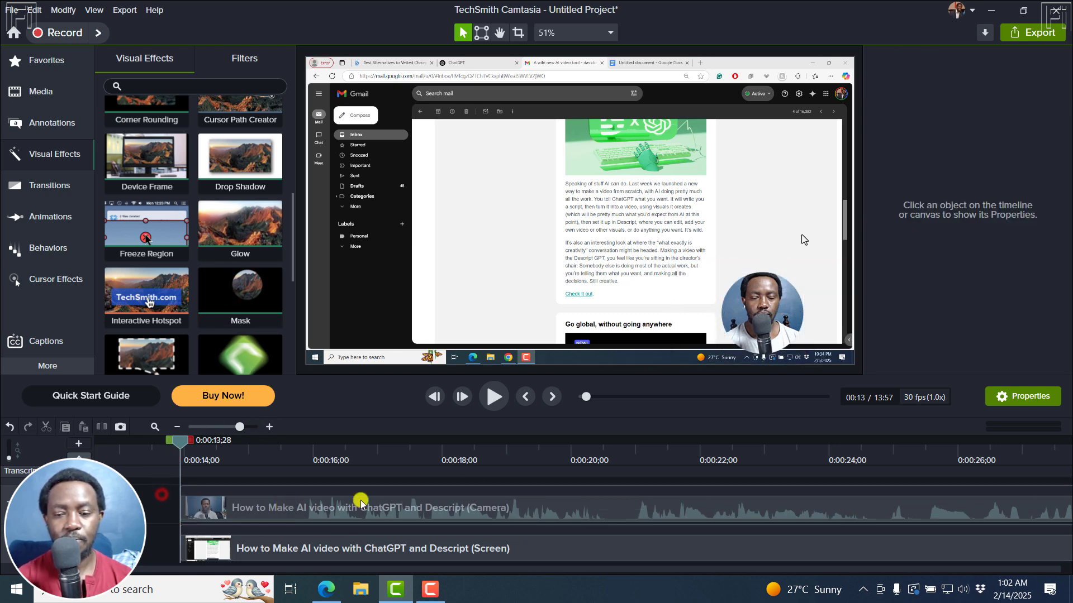
# Step: Select the Screen recording clip at 0:00:16;05 and show its cursor properties
pyautogui.click(325, 461)
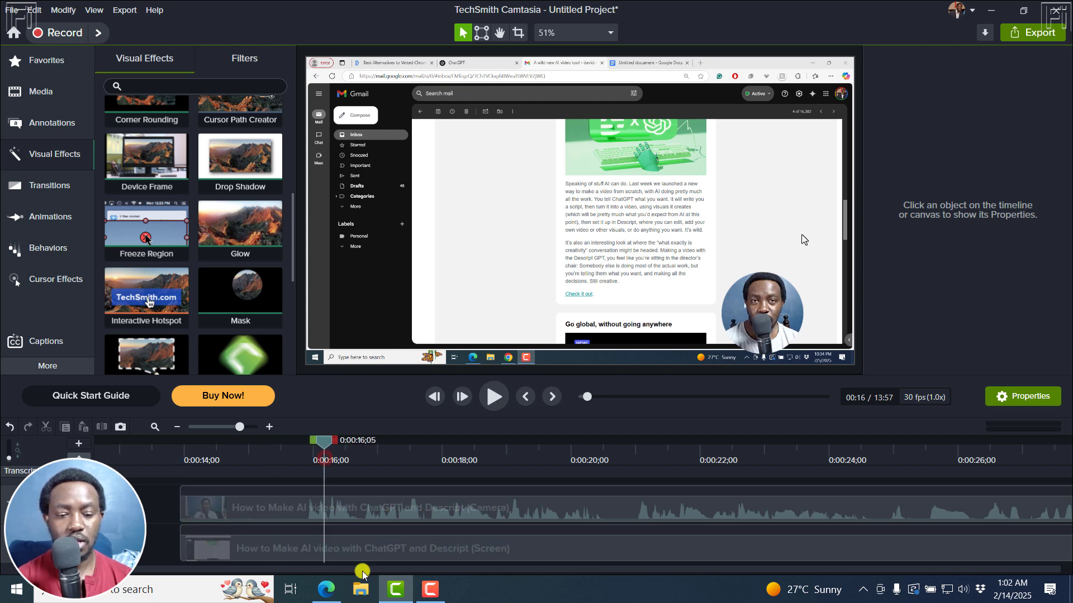
pyautogui.click(352, 548)
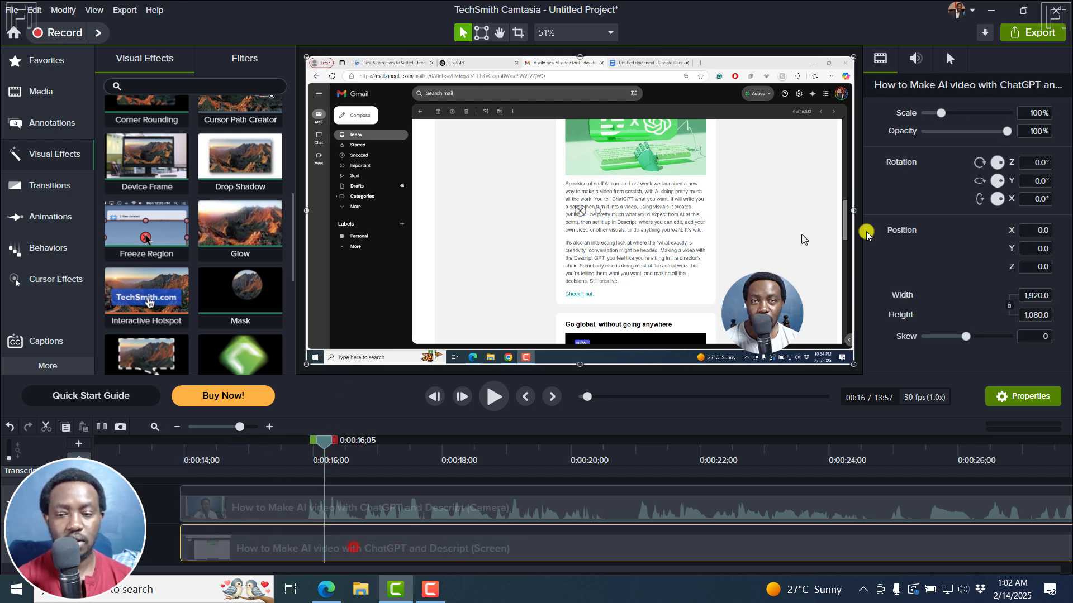
pyautogui.click(950, 58)
pyautogui.click(939, 272)
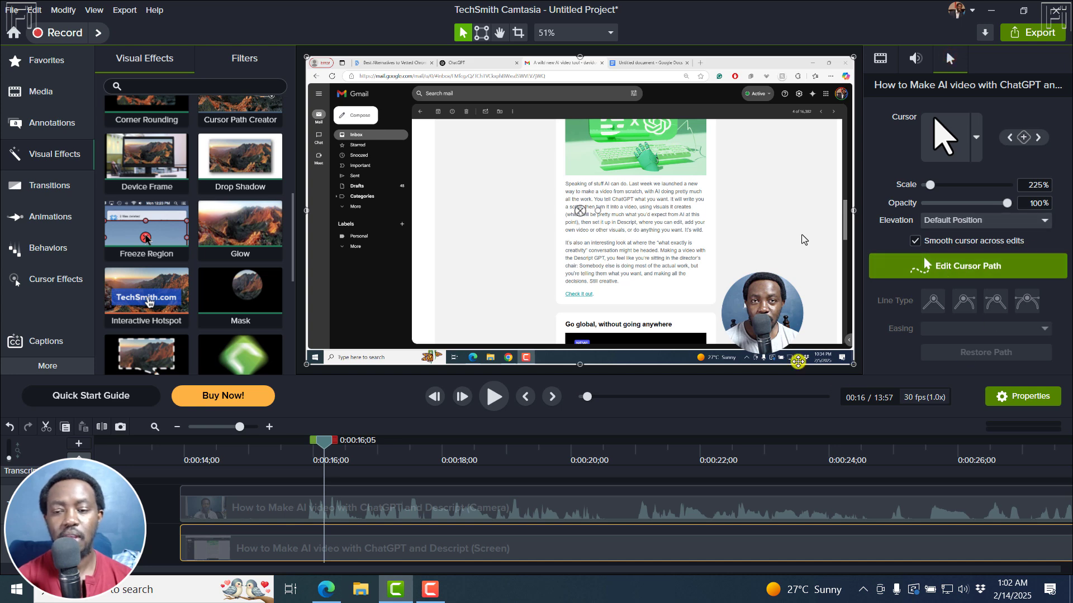
# Step: Look up the Elevate Cursor feature on the Camtasia 2025 version history page
pyautogui.click(327, 595)
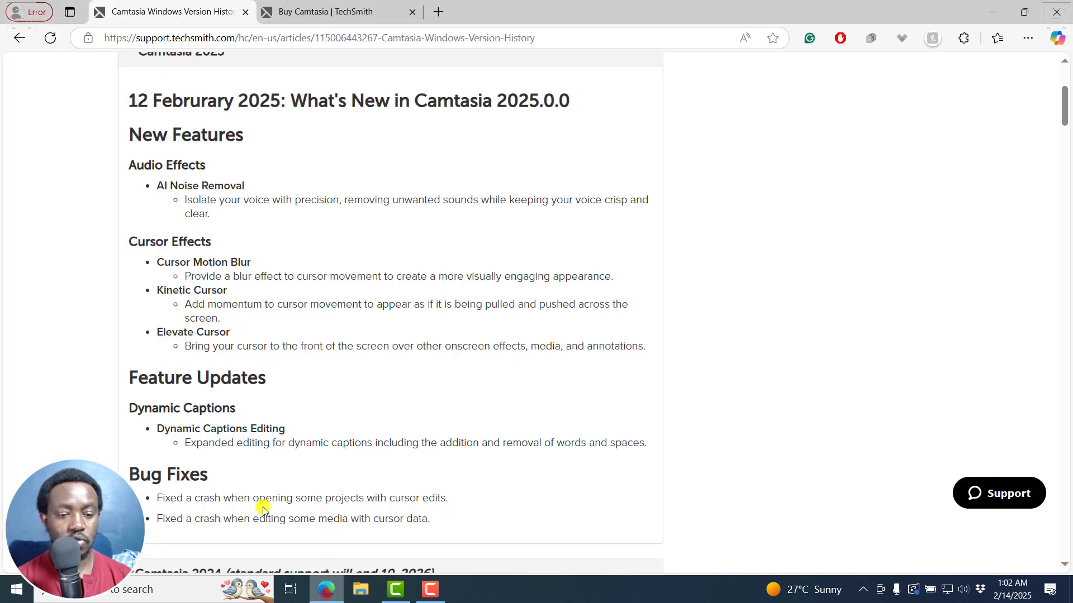
pyautogui.moveTo(157, 338); pyautogui.dragTo(229, 335)
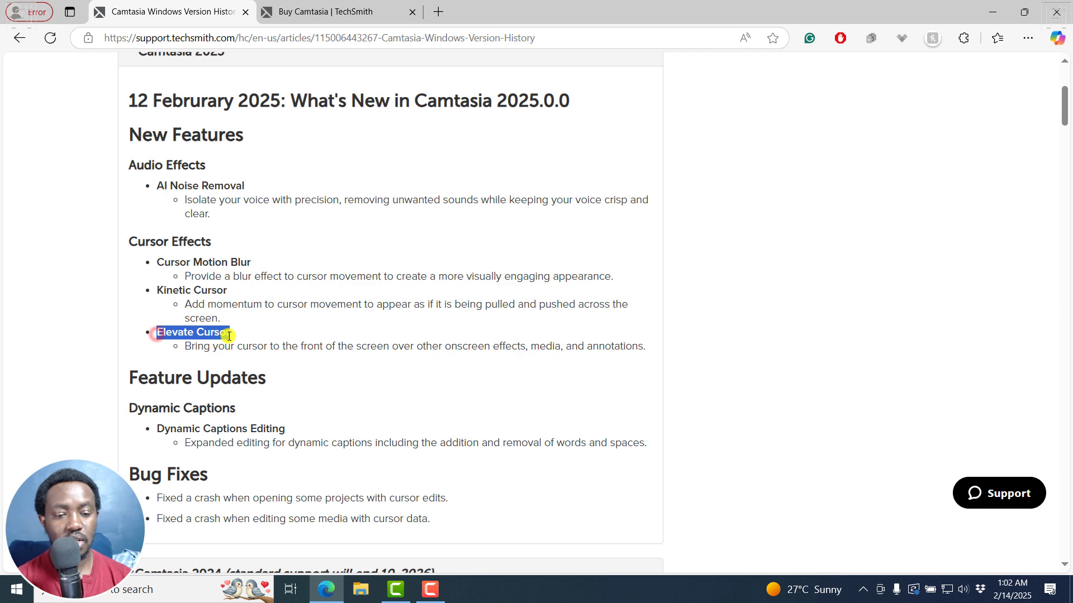
pyautogui.click(233, 336)
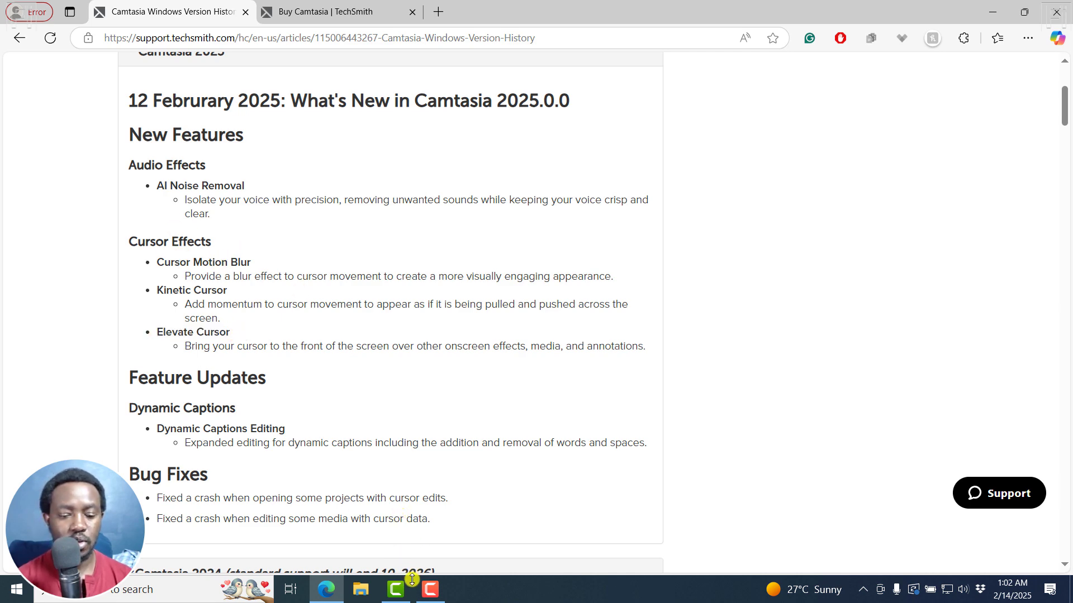
# Step: Apply Cursor Color and Cursor Motion Blur cursor effects to the Screen clip
pyautogui.click(395, 589)
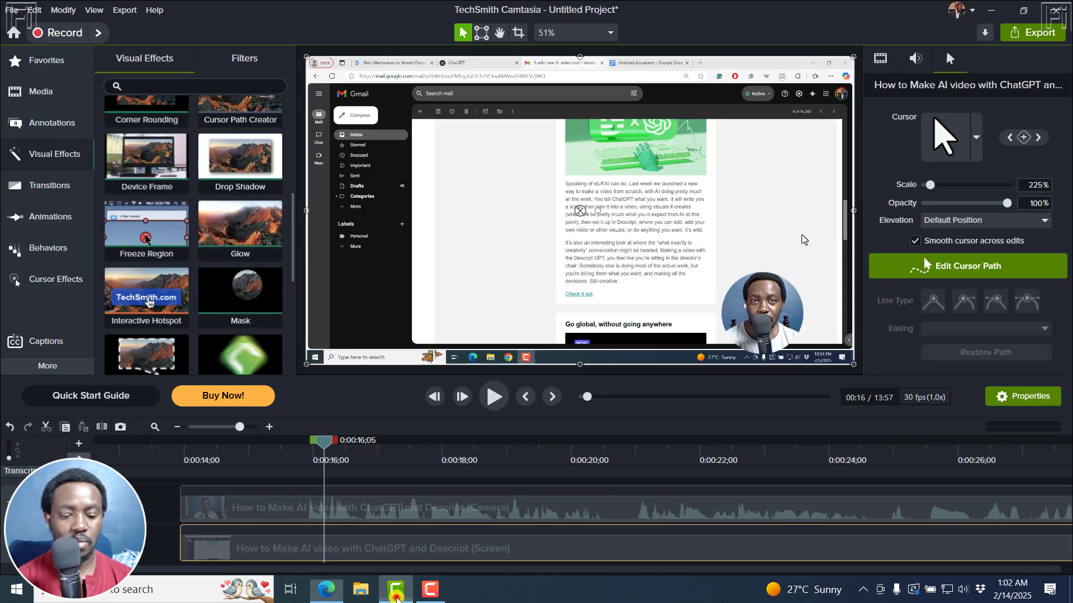
pyautogui.click(49, 279)
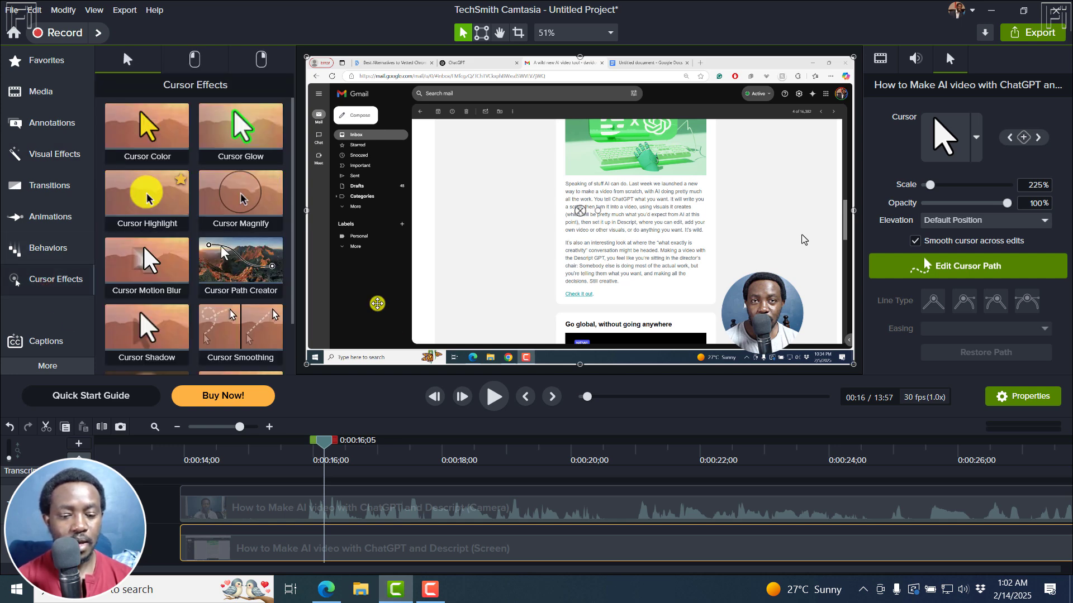
pyautogui.moveTo(144, 130); pyautogui.dragTo(210, 552)
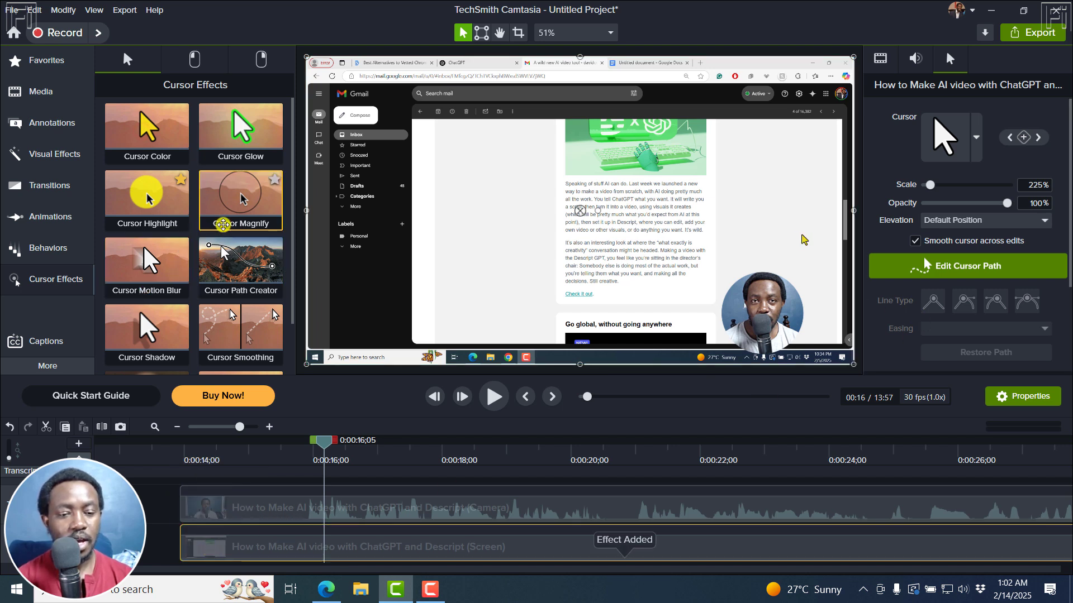
pyautogui.moveTo(151, 264); pyautogui.dragTo(277, 555)
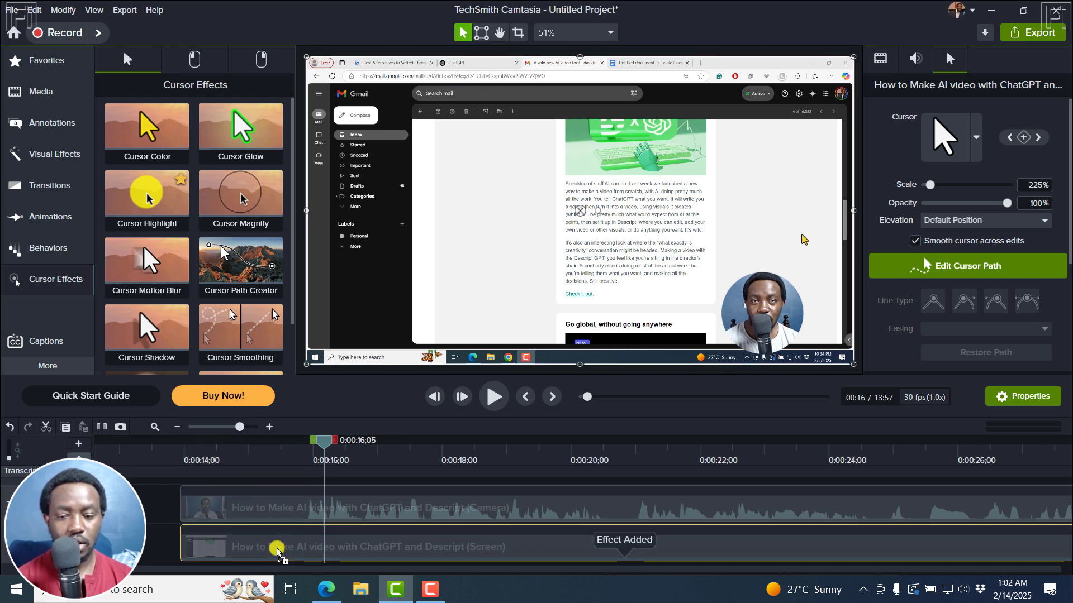
# Step: Scrub from 0:00:14;14 and around 0:00:28 to preview the cursor effects
pyautogui.click(214, 447)
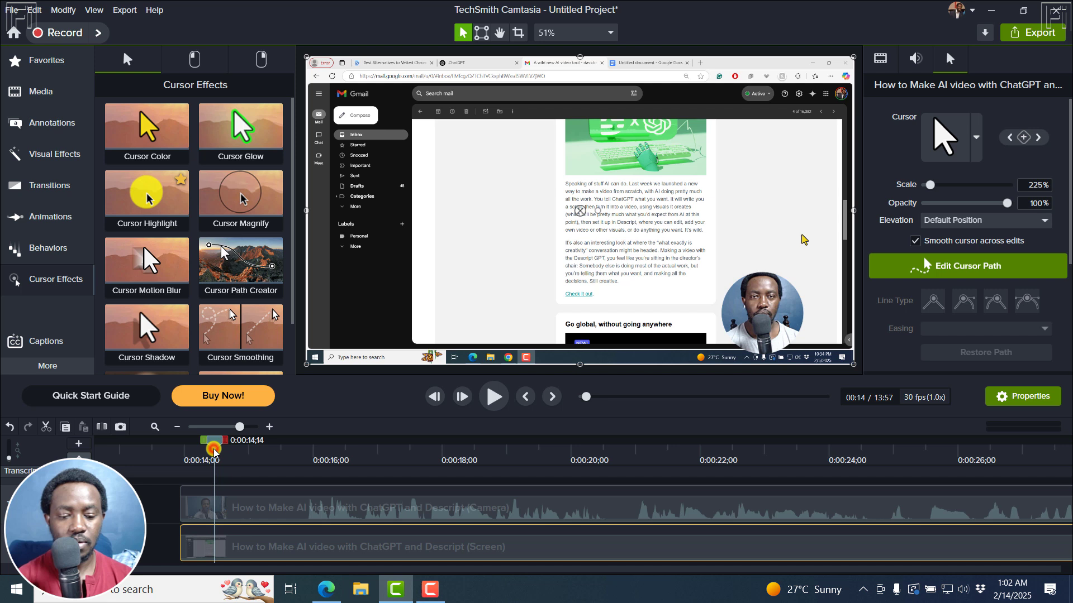
pyautogui.moveTo(220, 448); pyautogui.dragTo(840, 452)
pyautogui.click(176, 427)
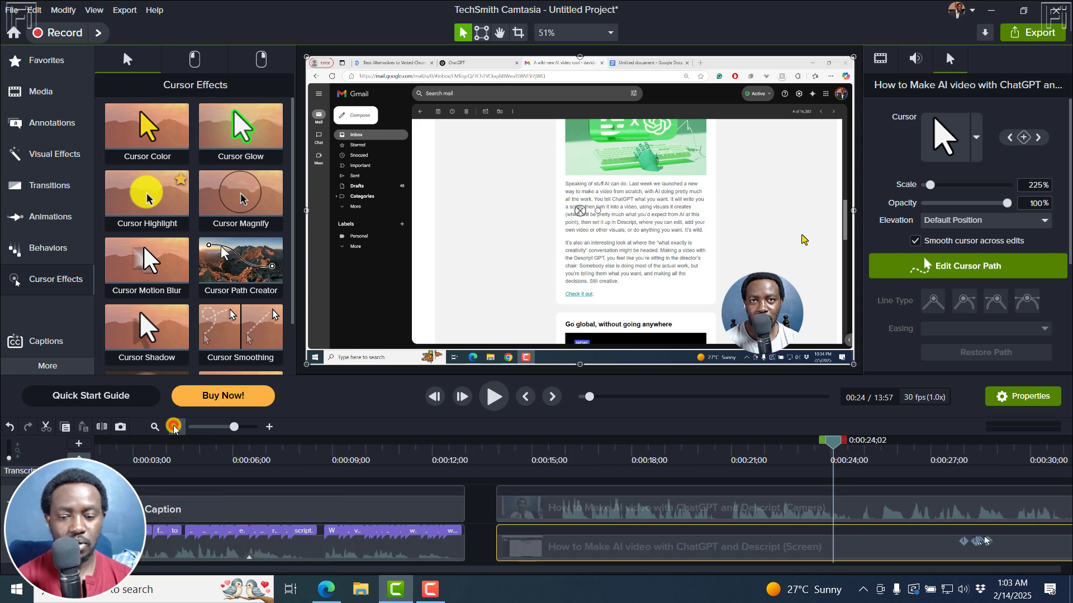
pyautogui.click(177, 427)
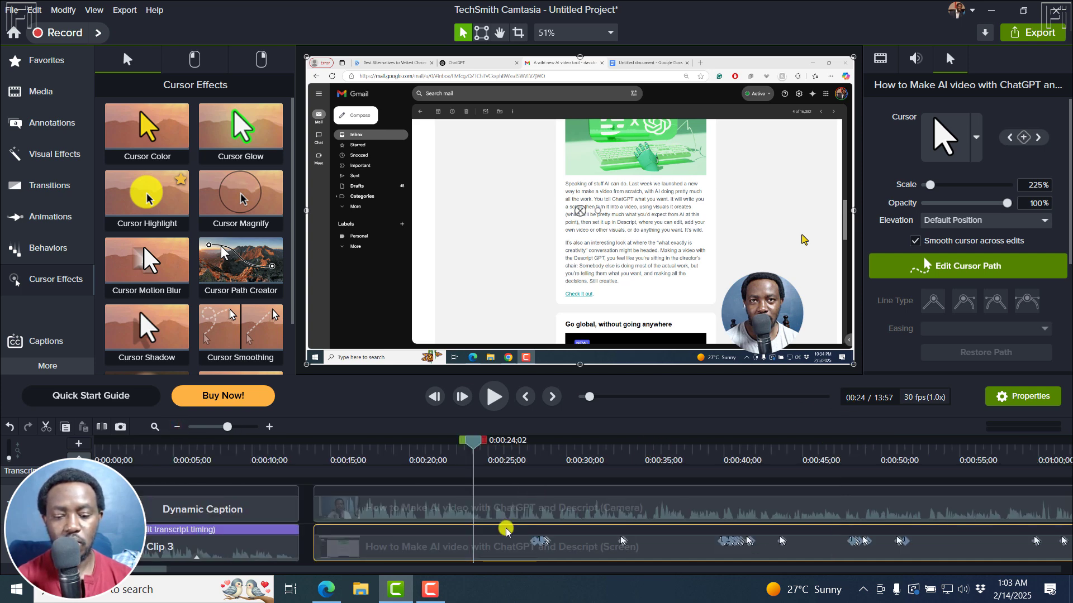
pyautogui.click(517, 444)
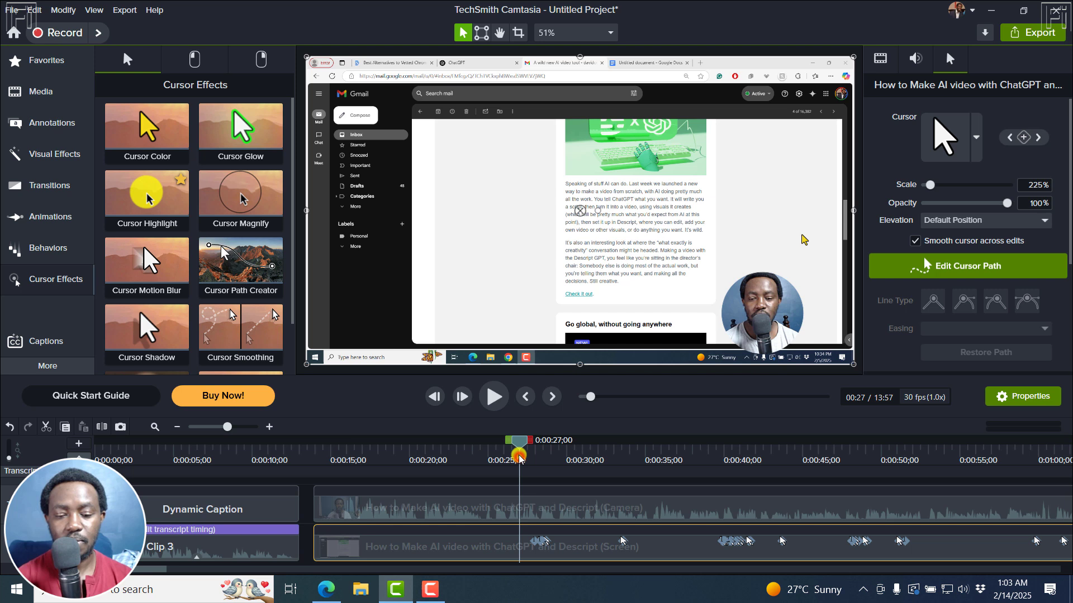
pyautogui.moveTo(519, 444); pyautogui.dragTo(747, 455)
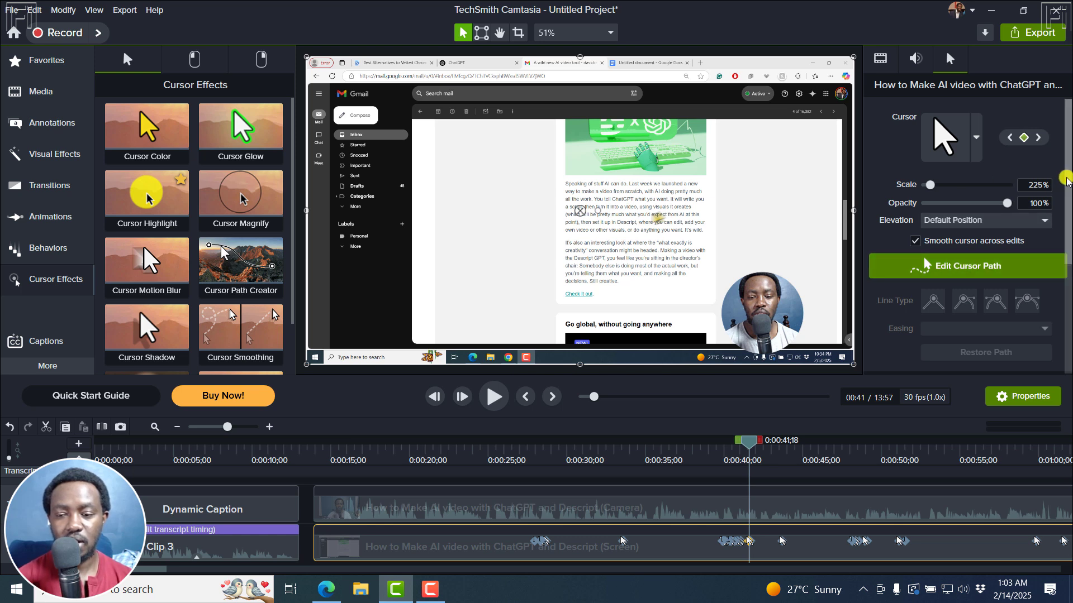
# Step: Switch Cursor Motion Blur off in the clip's Properties
pyautogui.moveTo(1068, 178); pyautogui.dragTo(1053, 262)
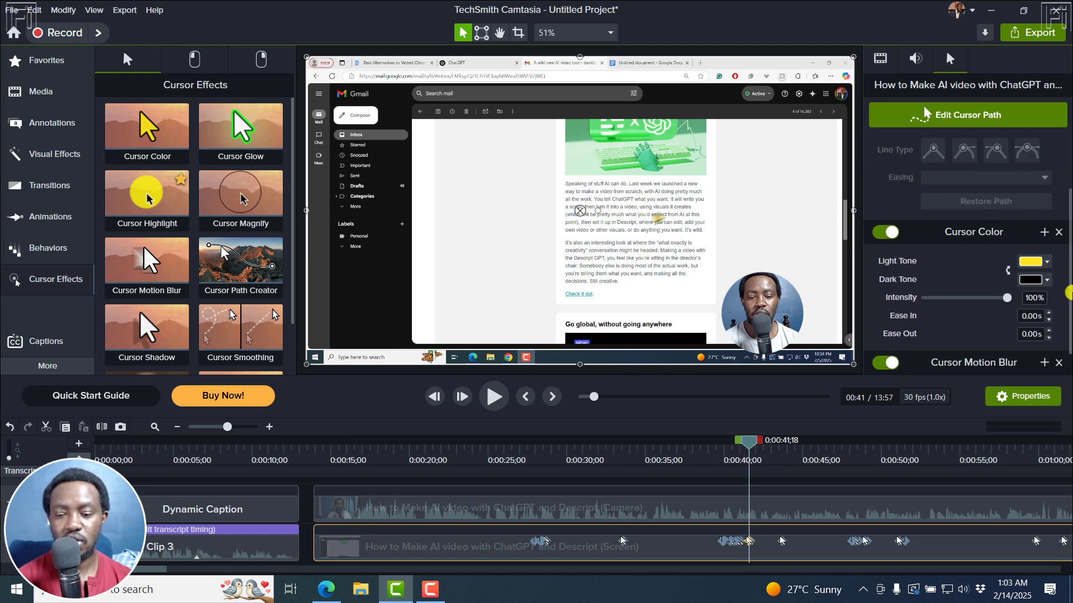
pyautogui.click(884, 364)
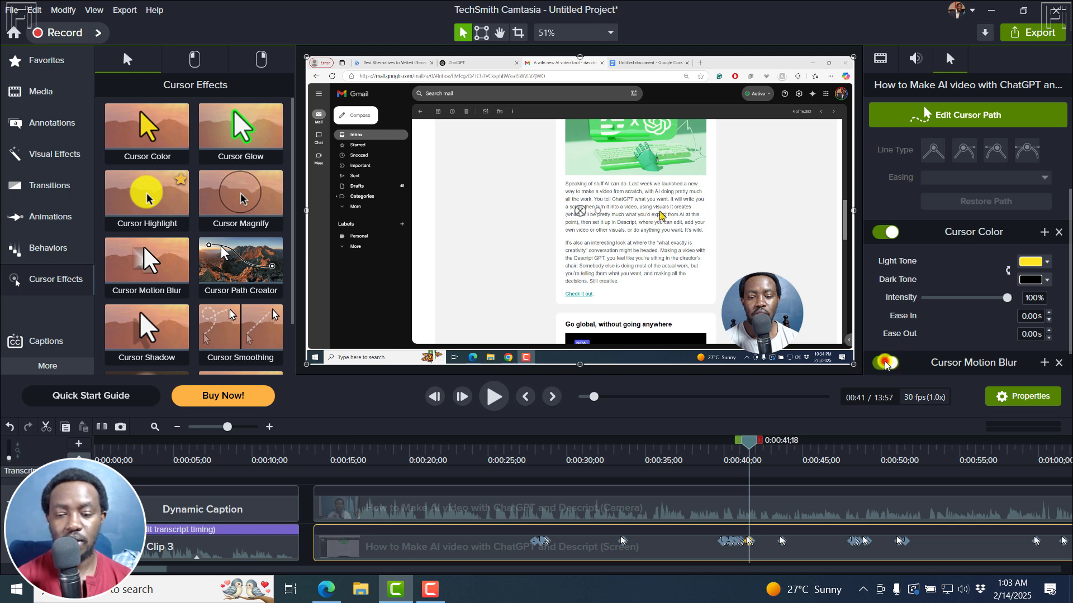
pyautogui.click(885, 364)
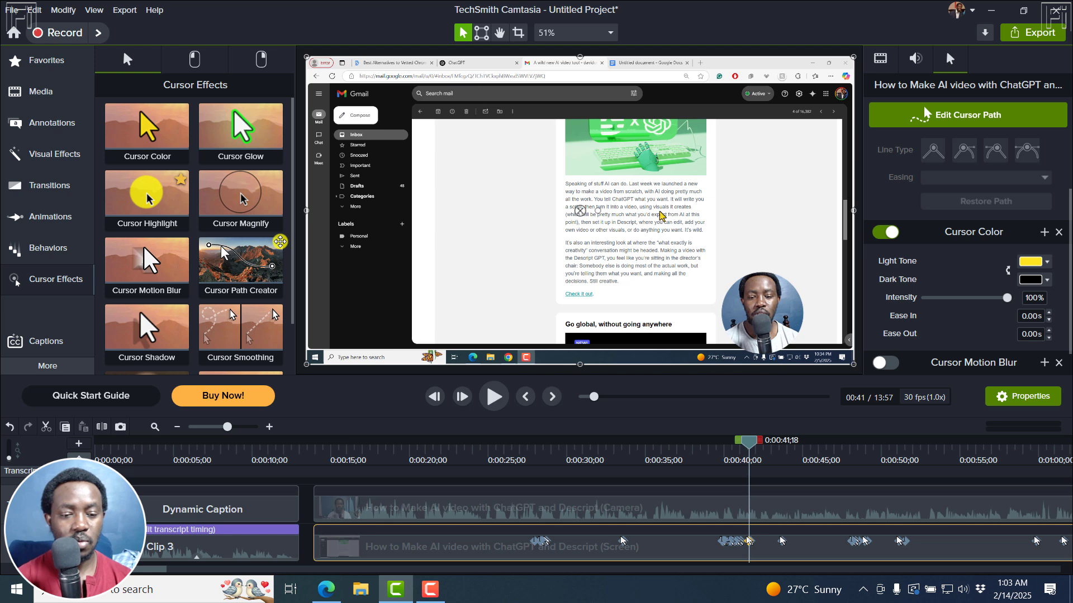
# Step: Apply the Kinetic Cursor effect to the Screen clip and return the playhead to 0:00:36;25
pyautogui.moveTo(291, 234); pyautogui.dragTo(294, 294)
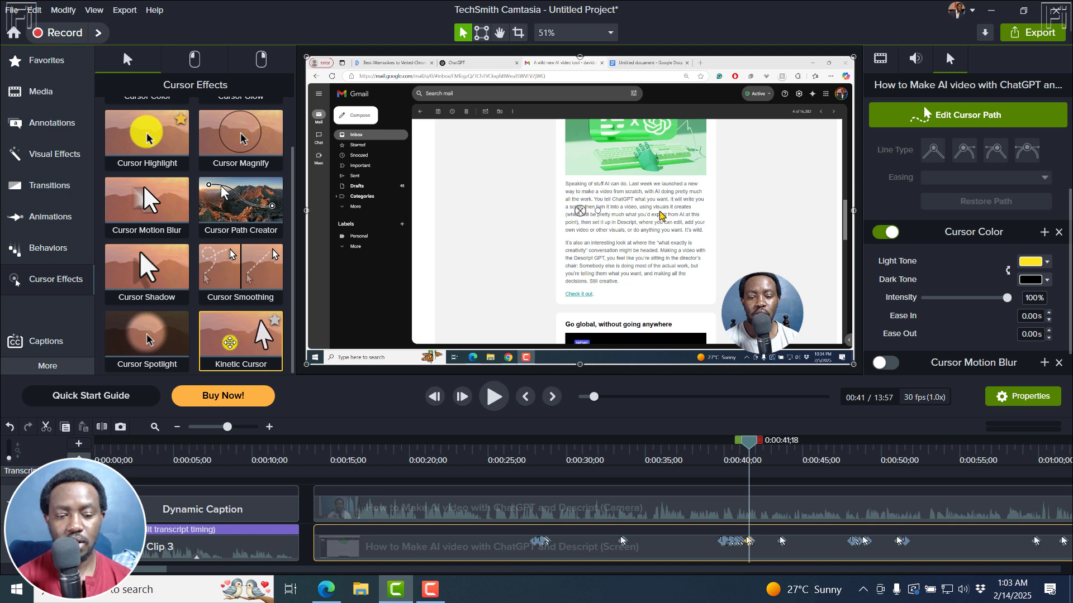
pyautogui.moveTo(229, 342); pyautogui.dragTo(445, 550)
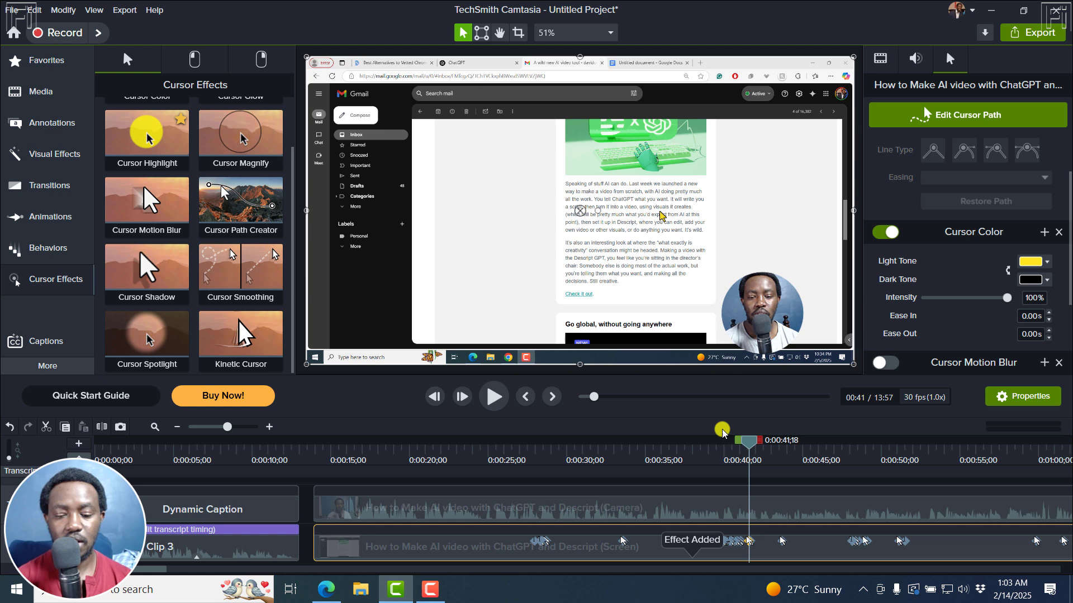
pyautogui.click(674, 443)
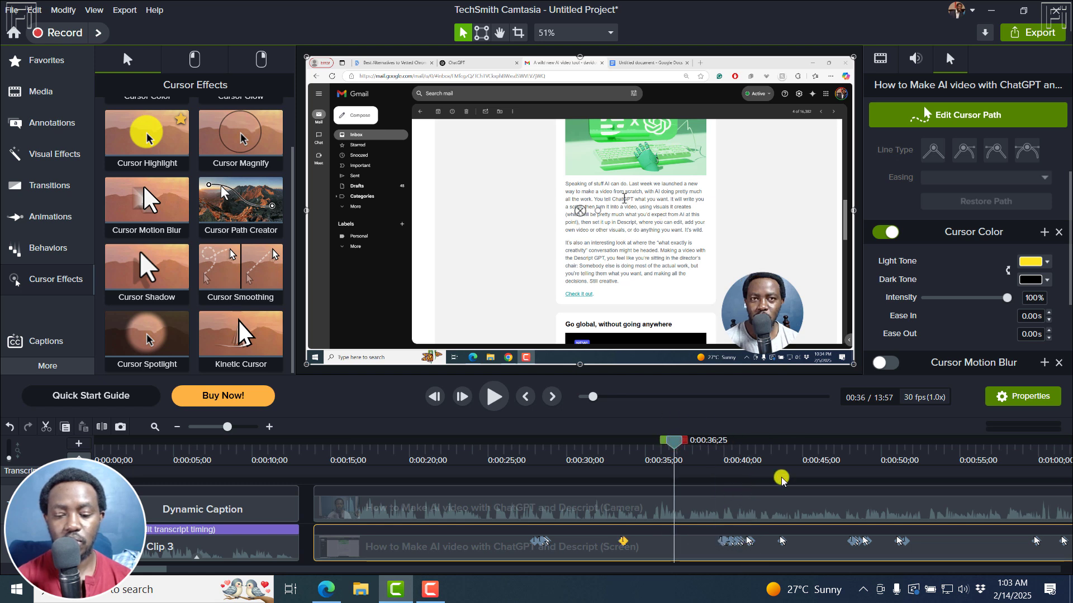
# Step: Preview the kinetic cursor movement by playing and scrubbing, checking Intensity 1.5 and Tilt 2.5
pyautogui.press('space')
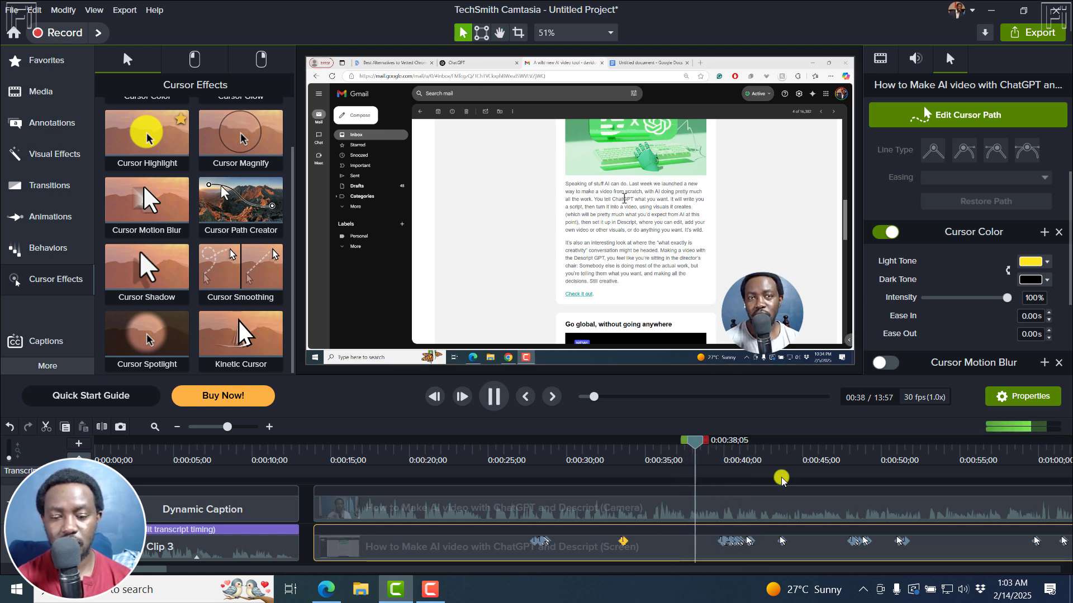
pyautogui.press('space')
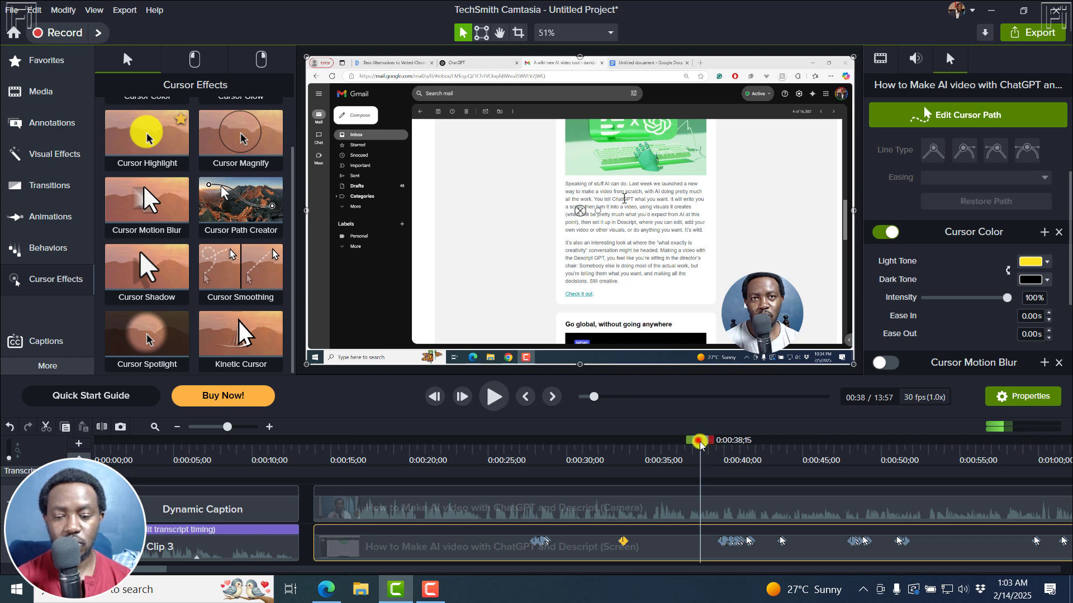
pyautogui.moveTo(701, 444); pyautogui.dragTo(862, 450)
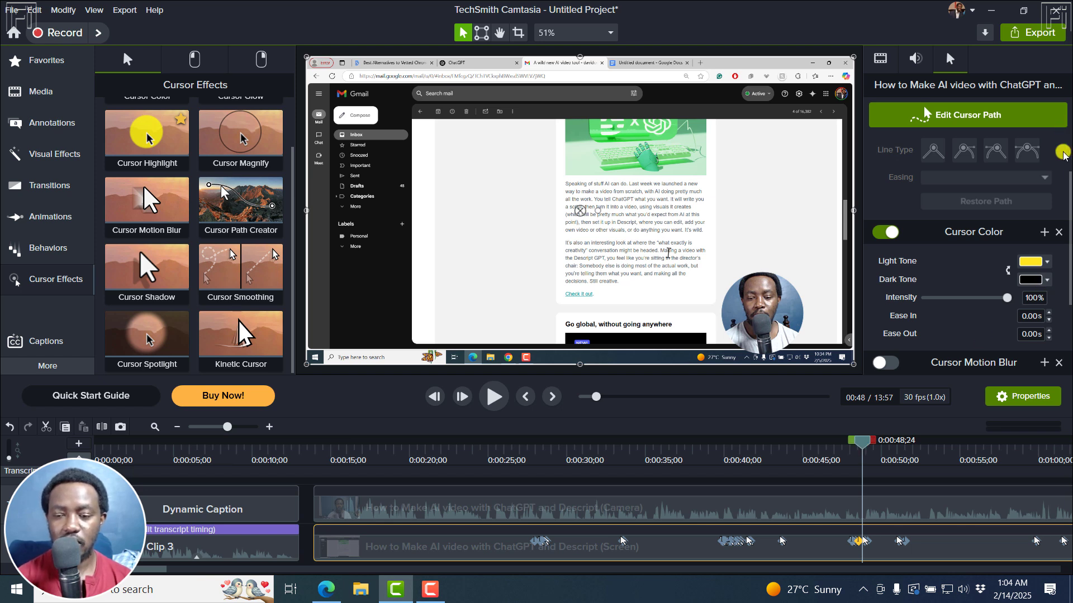
pyautogui.moveTo(1067, 168); pyautogui.dragTo(1069, 281)
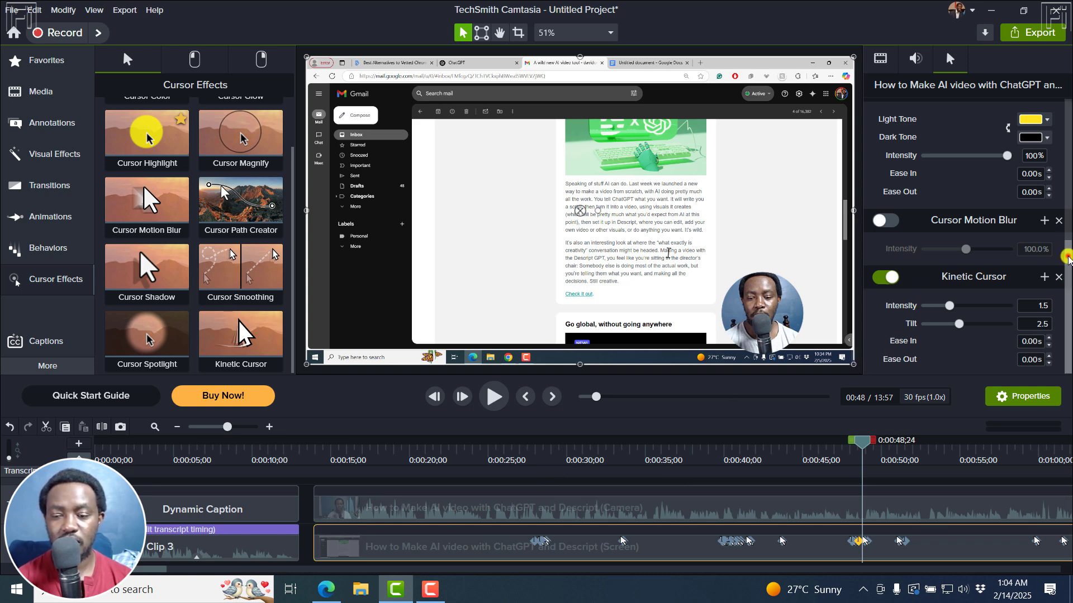
pyautogui.moveTo(1064, 245); pyautogui.dragTo(1067, 102)
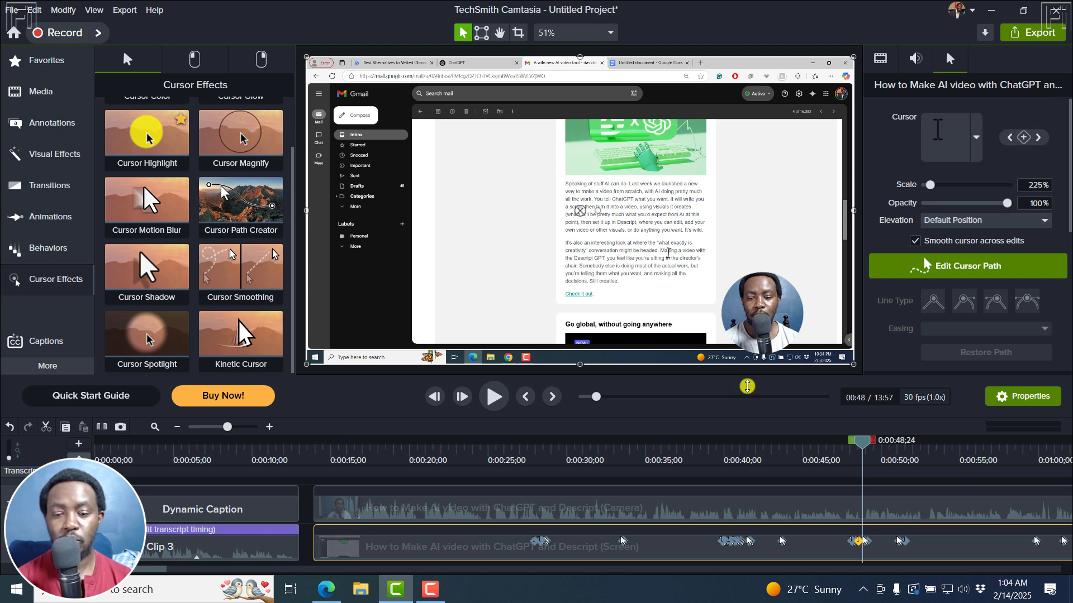
# Step: Add a red ABC speech-bubble callout to the timeline at 0:00:46;19
pyautogui.click(829, 451)
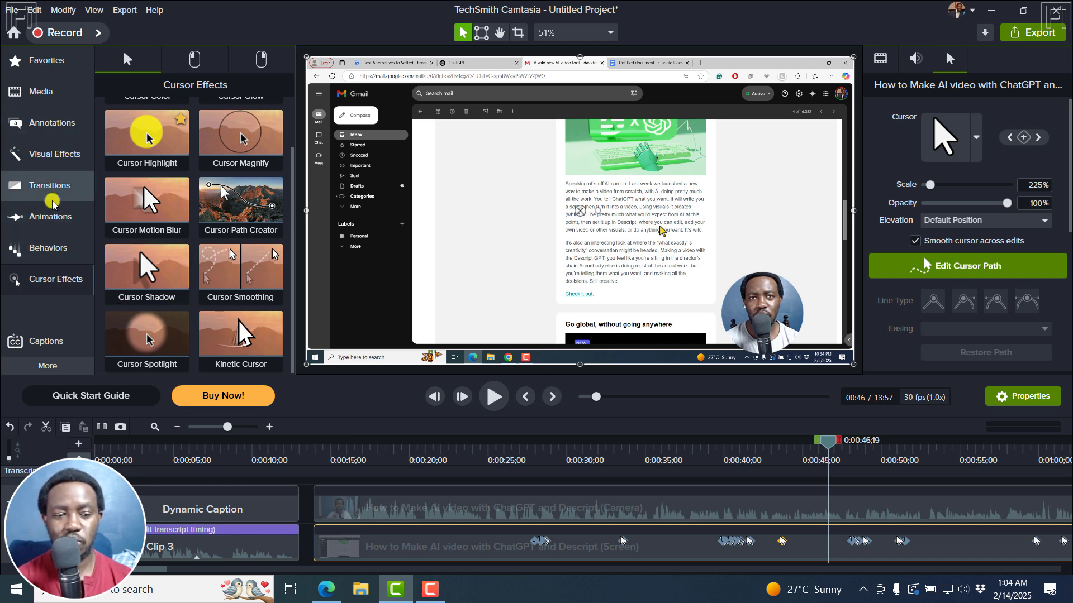
pyautogui.click(52, 123)
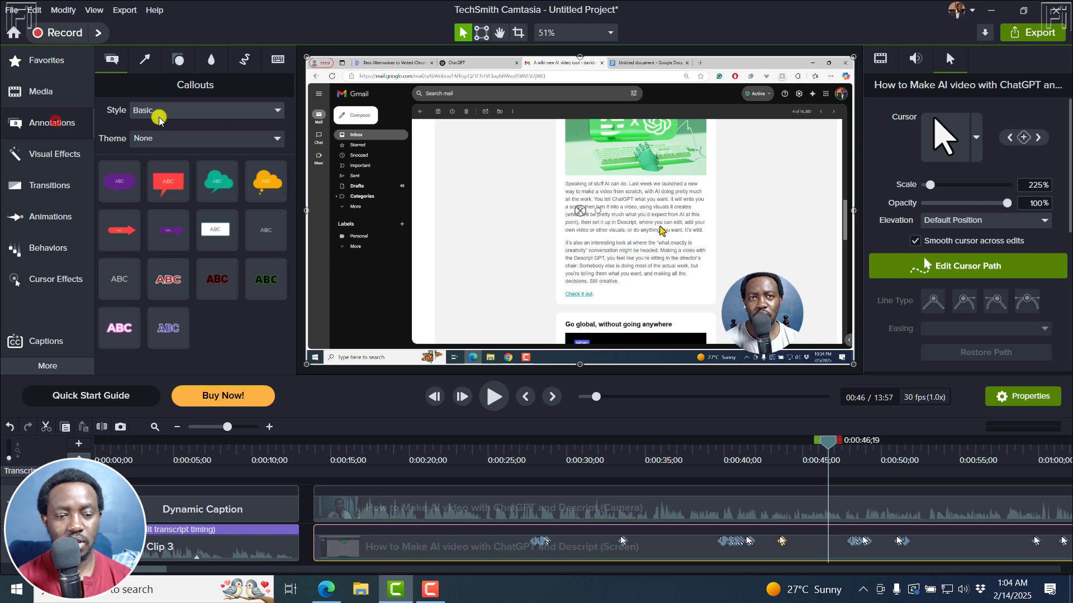
pyautogui.moveTo(168, 184); pyautogui.dragTo(790, 481)
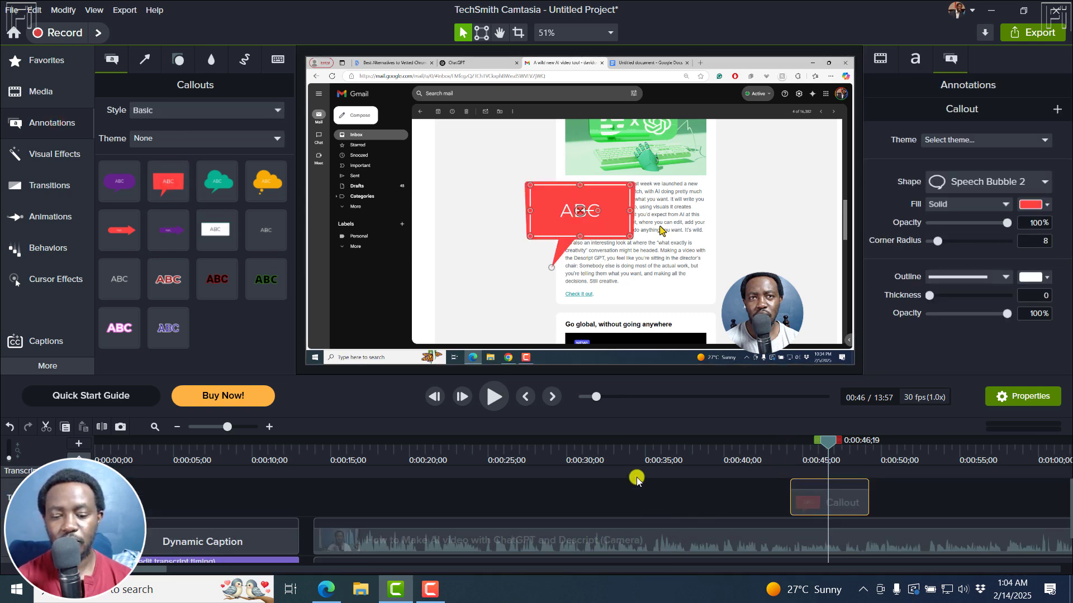
# Step: Move the webcam track above the callout track
pyautogui.click(640, 533)
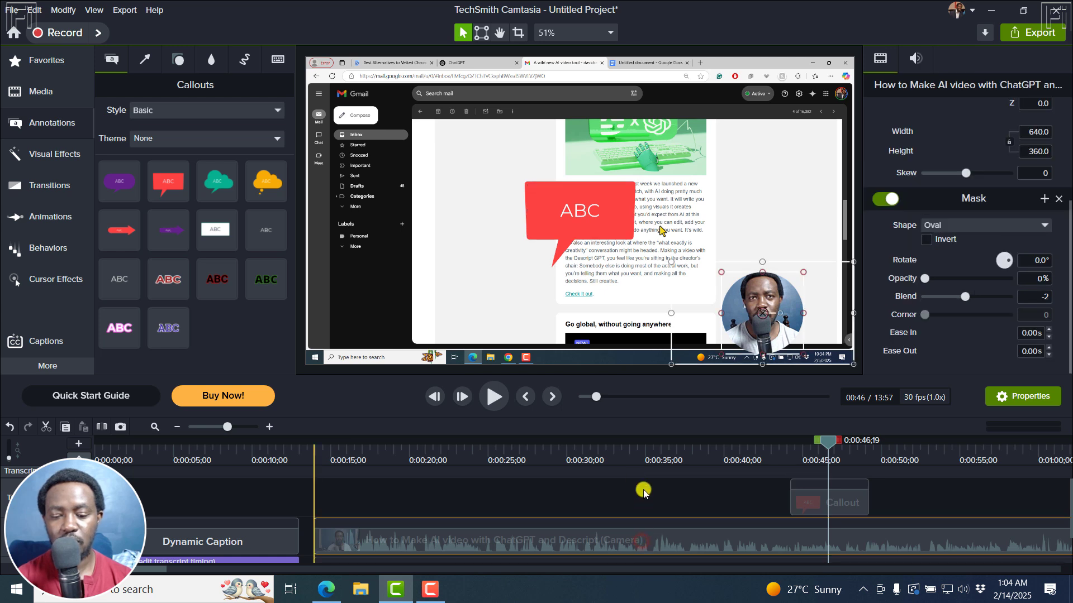
pyautogui.moveTo(647, 477); pyautogui.dragTo(649, 472)
pyautogui.click(732, 542)
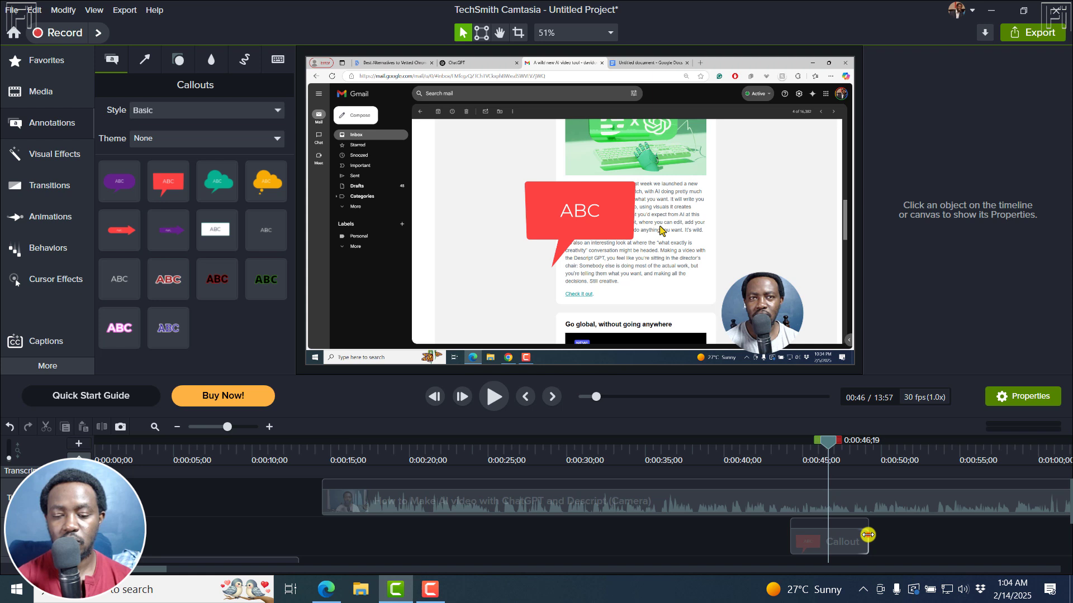
# Step: Lengthen the callout clip, then enlarge and reposition it to cover most of the canvas
pyautogui.moveTo(869, 532); pyautogui.dragTo(961, 522)
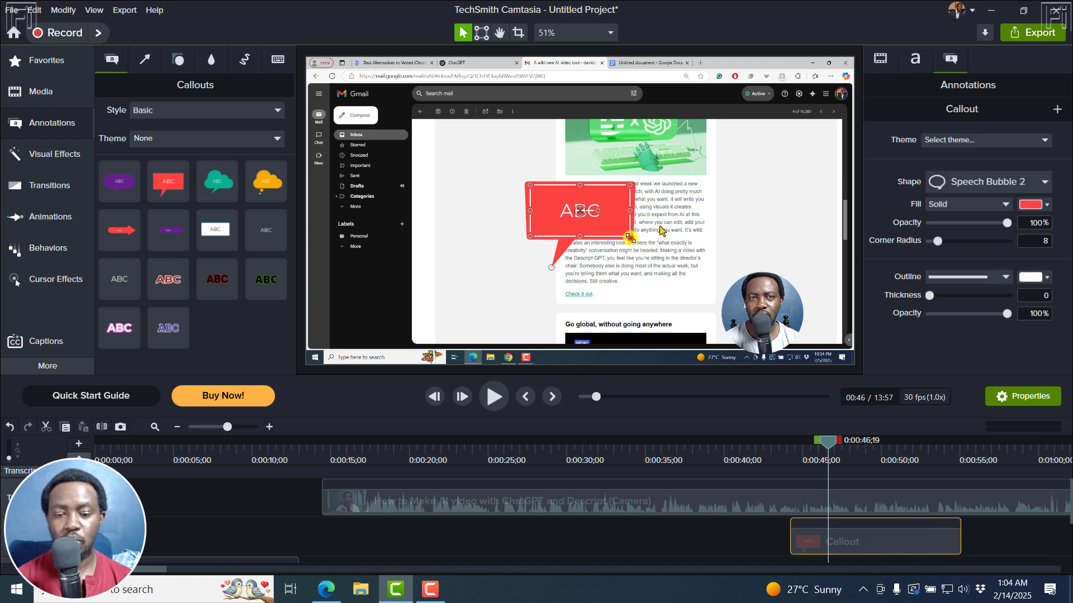
pyautogui.moveTo(630, 237); pyautogui.dragTo(836, 331)
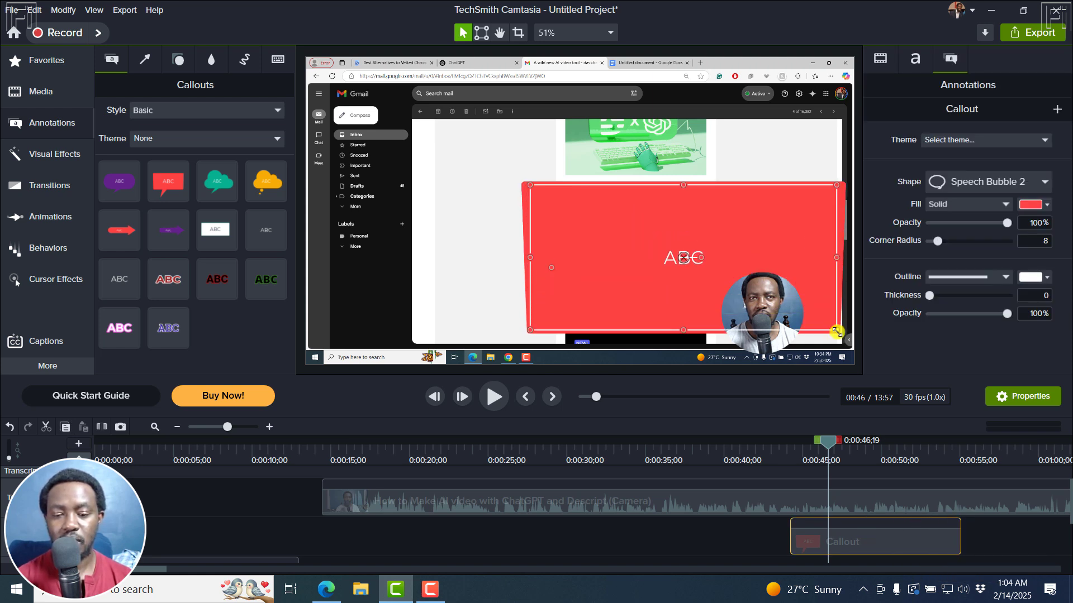
pyautogui.moveTo(609, 237)
pyautogui.mouseDown()
pyautogui.moveTo(510, 258)
pyautogui.moveTo(546, 284)
pyautogui.moveTo(525, 316)
pyautogui.moveTo(596, 250)
pyautogui.moveTo(594, 229)
pyautogui.mouseUp()
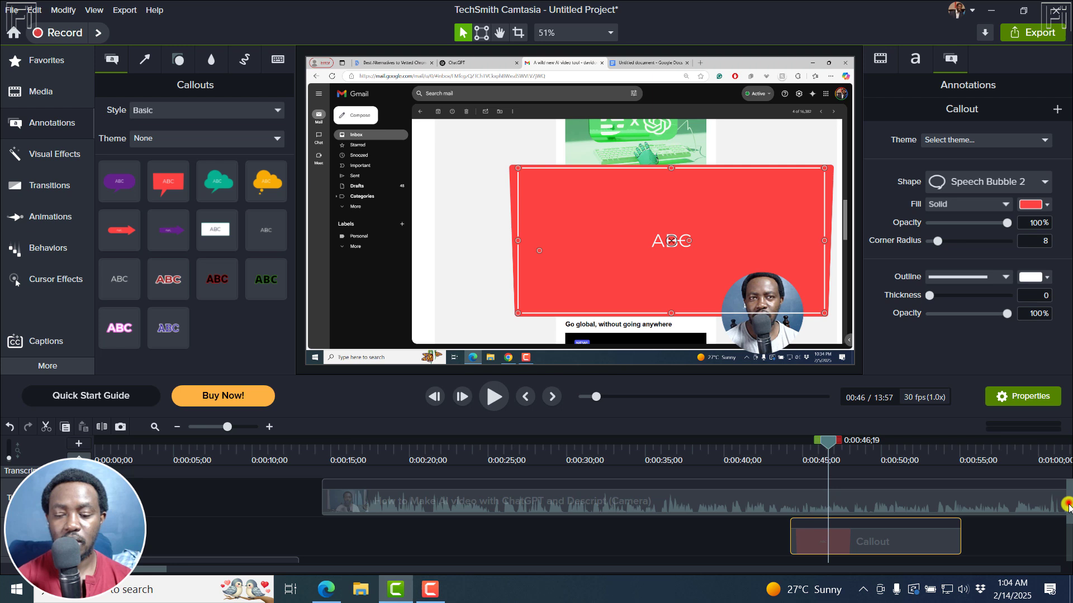
pyautogui.scroll(-2, 1067, 526)
# Step: Set the Screen clip's cursor elevation to Always on Top
pyautogui.click(819, 544)
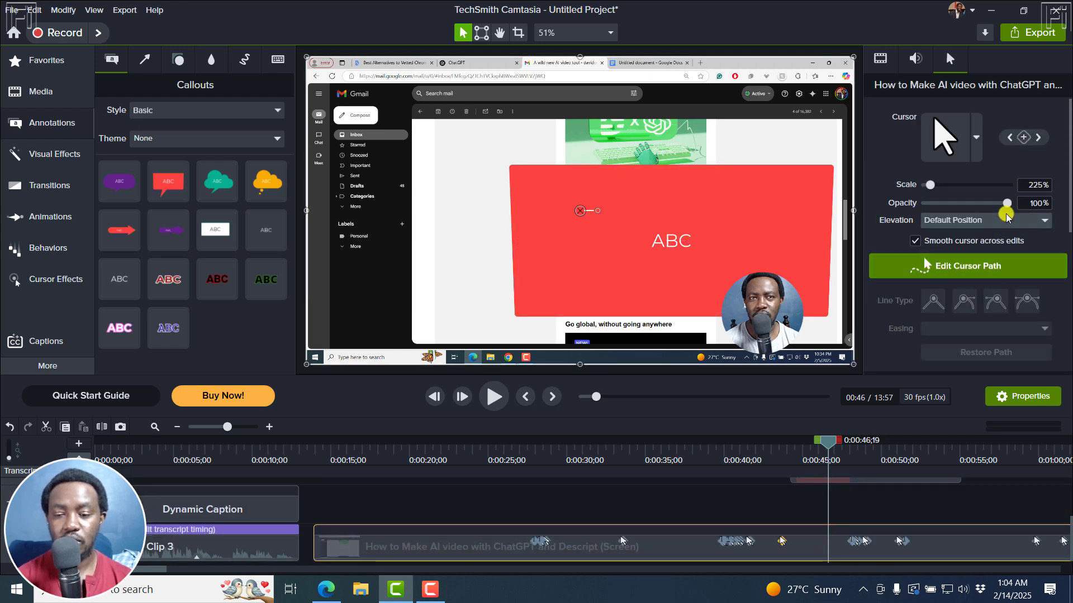
pyautogui.click(1040, 222)
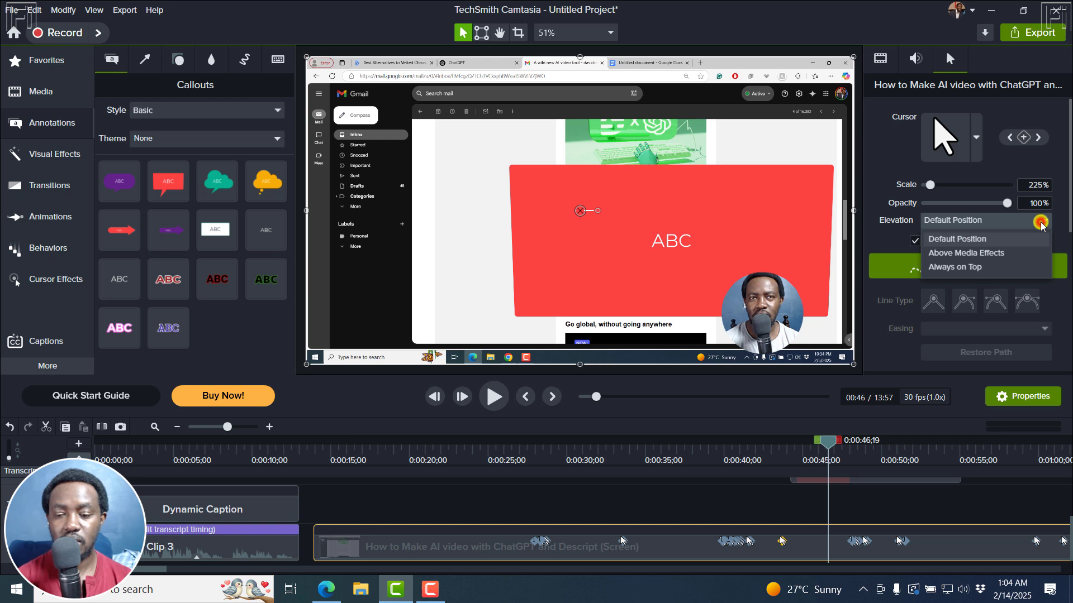
pyautogui.click(954, 256)
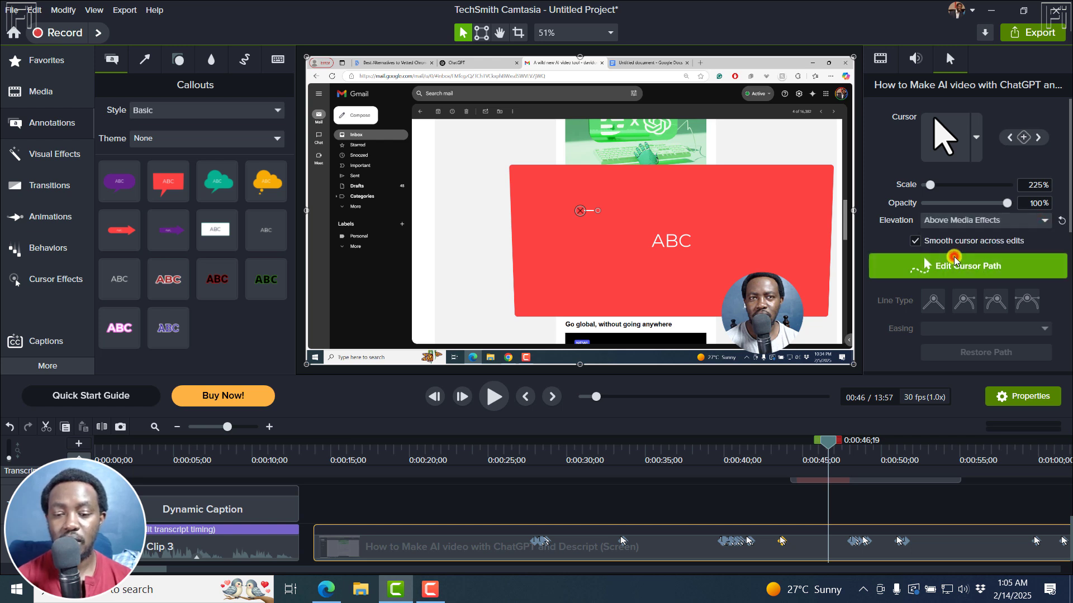
pyautogui.click(960, 222)
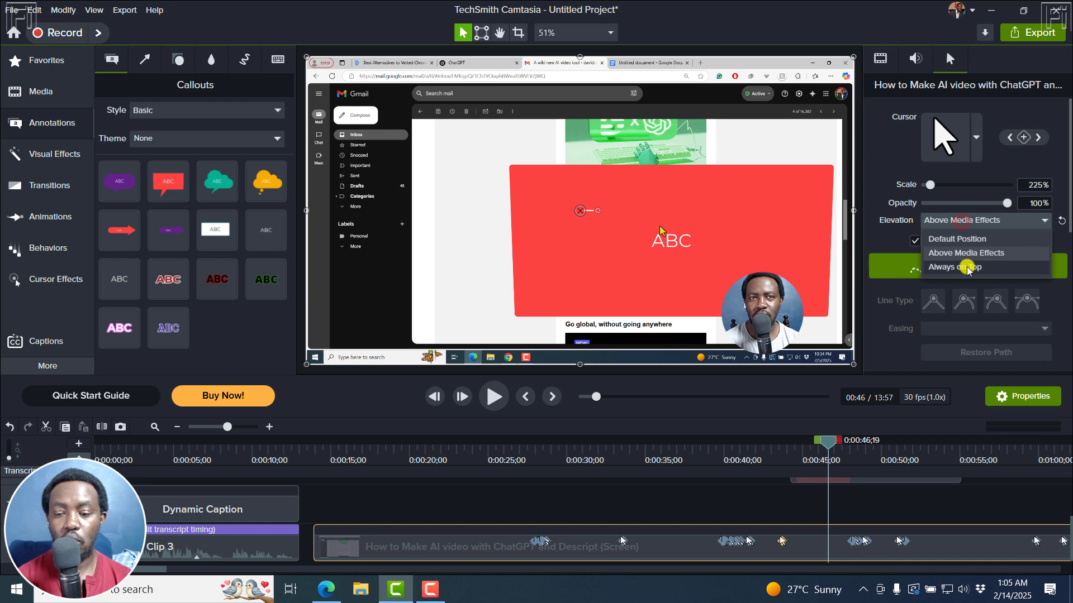
pyautogui.click(968, 269)
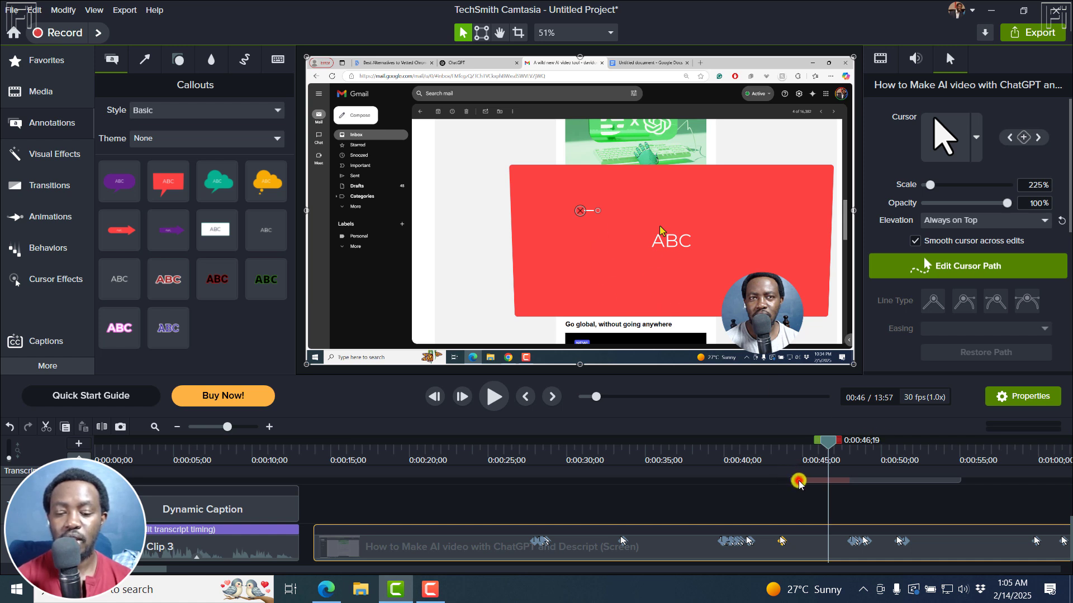
pyautogui.scroll(1, 1064, 520)
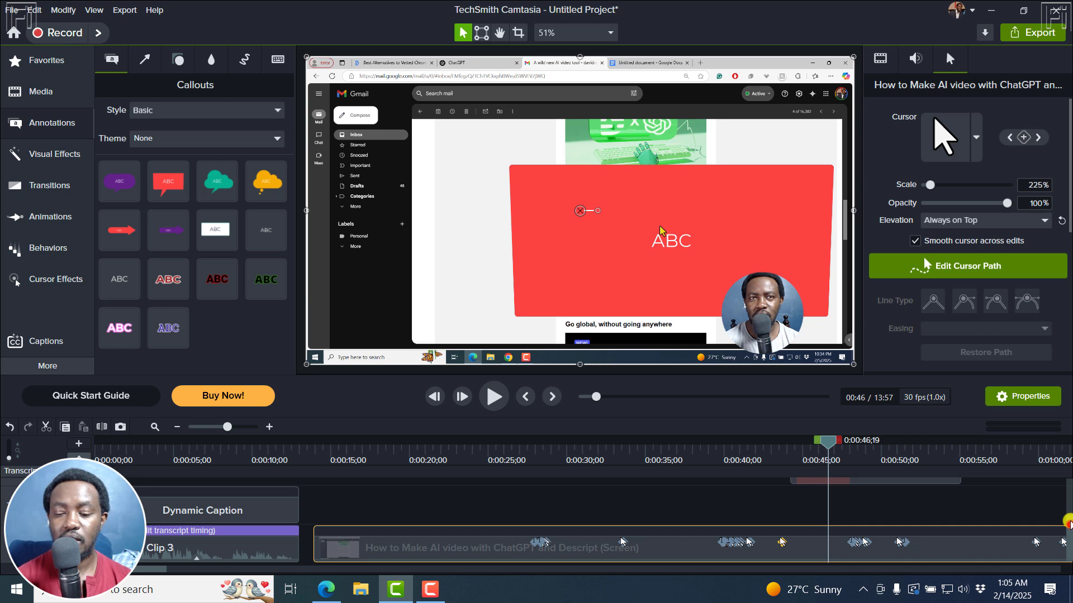
# Step: Extend the callout's start to about 0:00:38 and scrub to check the cursor over it
pyautogui.click(803, 495)
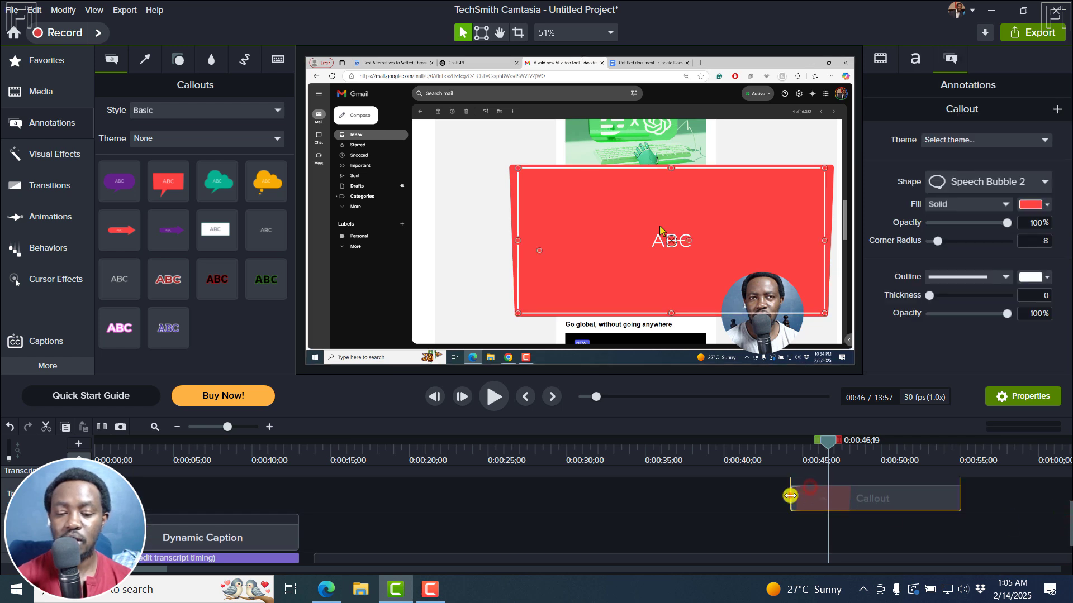
pyautogui.moveTo(792, 495); pyautogui.dragTo(651, 496)
pyautogui.moveTo(827, 450); pyautogui.dragTo(922, 447)
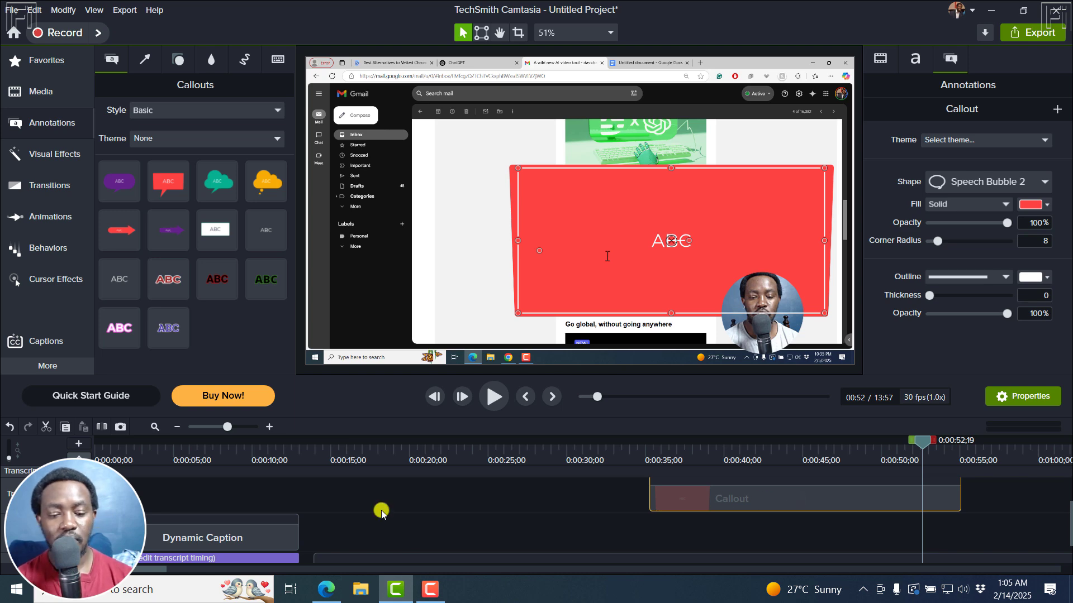
pyautogui.click(326, 589)
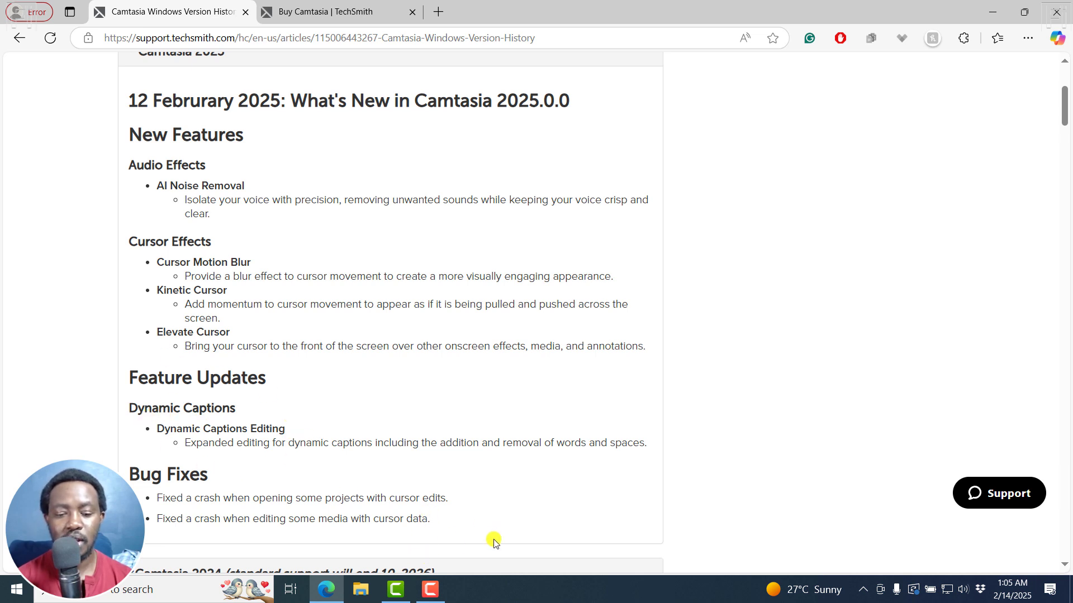
pyautogui.click(414, 587)
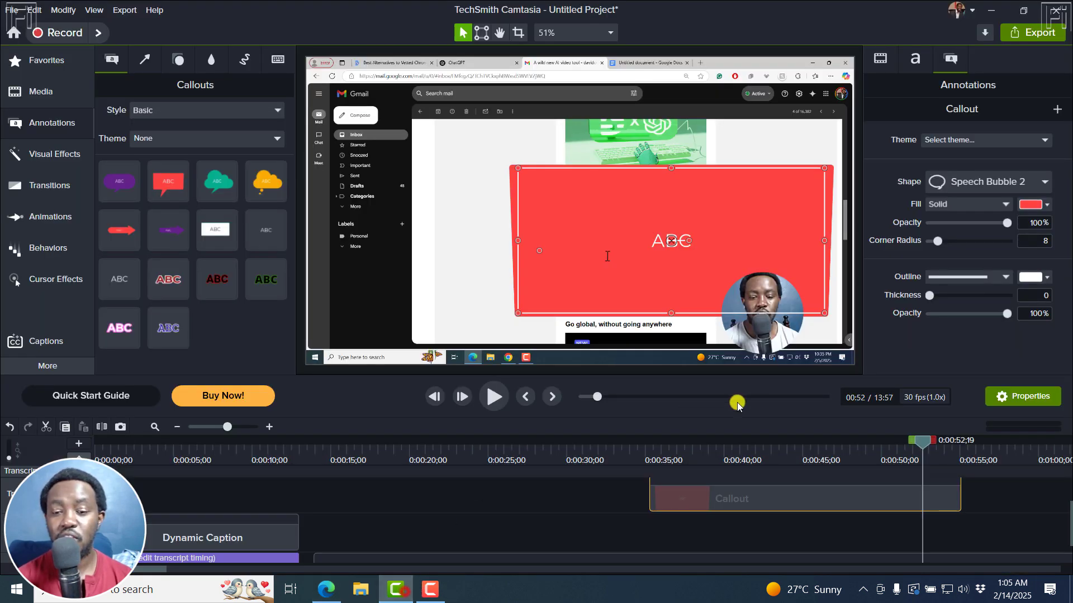